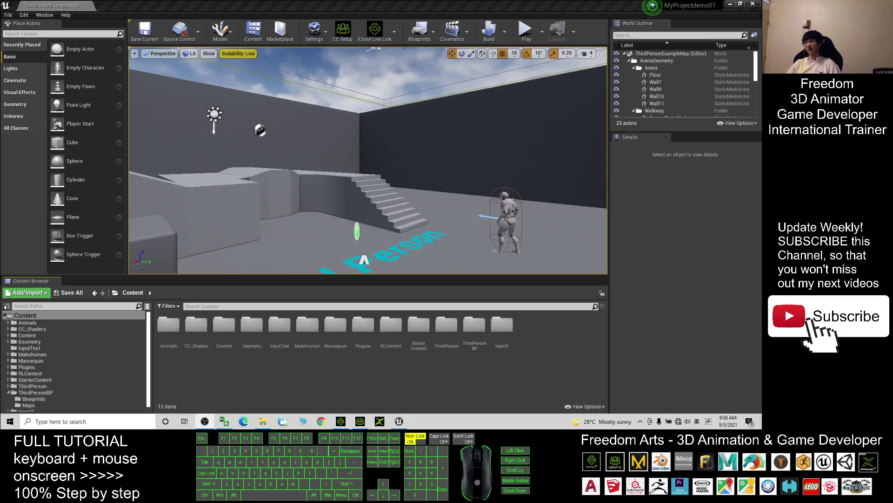
# - Look around the third-person example level, examining the stairs and the mannequin character
pyautogui.press('s')
pyautogui.moveTo(368, 161); pyautogui.dragTo(393, 160, button='right')
pyautogui.press('w')
pyautogui.press('d')
pyautogui.press('a')
pyautogui.press('d')
pyautogui.press('w')
pyautogui.press('s')
pyautogui.press('a')
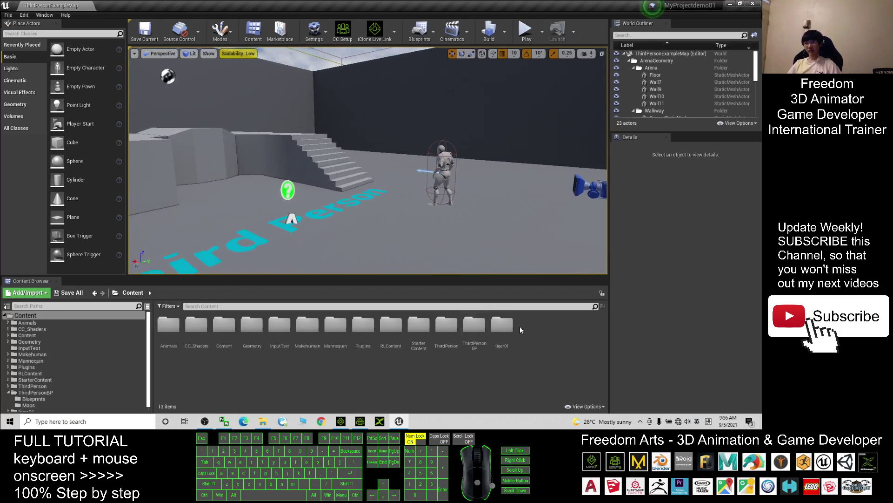
# - Switch to Character Creator 3 and set the avatar's Body Fat B full-body morph to 100
pyautogui.click(360, 422)
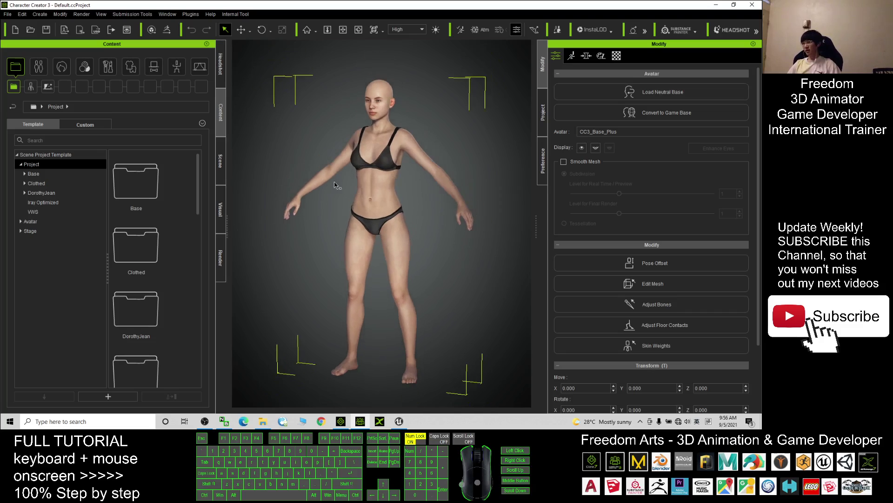
pyautogui.press('c')
pyautogui.moveTo(305, 135)
pyautogui.mouseDown()
pyautogui.moveTo(303, 229)
pyautogui.moveTo(260, 163)
pyautogui.moveTo(300, 127)
pyautogui.mouseUp()
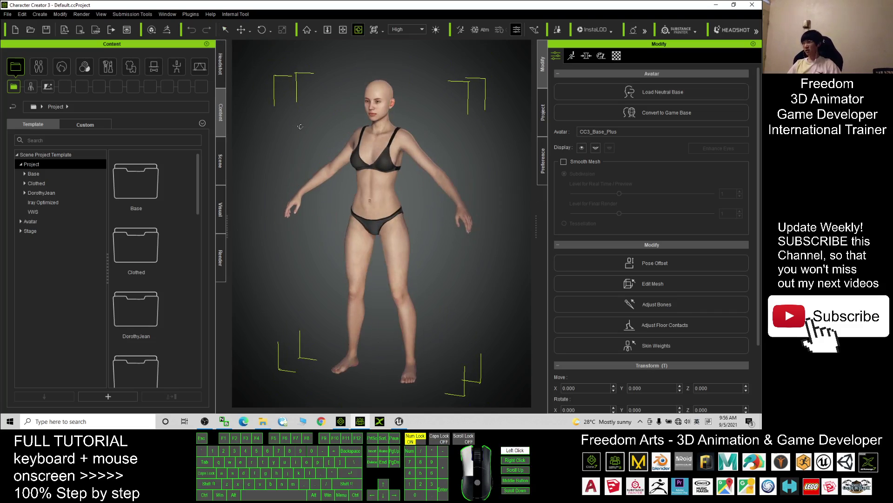
pyautogui.click(586, 56)
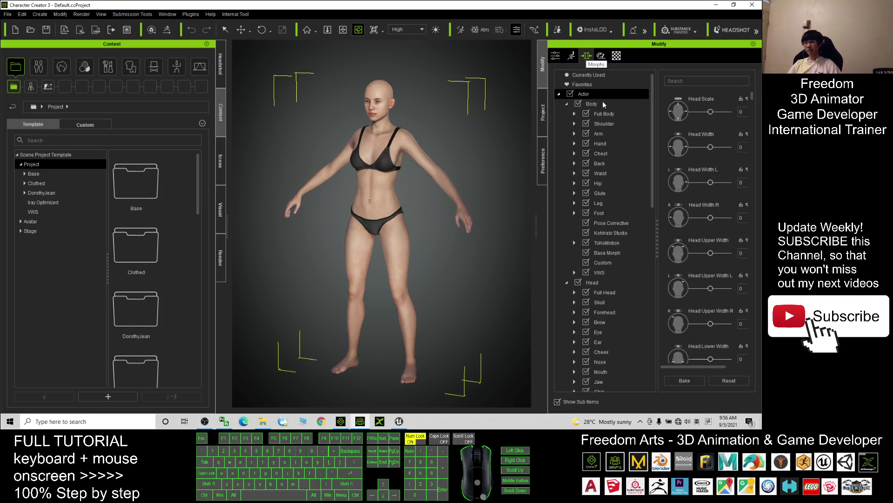
pyautogui.click(604, 113)
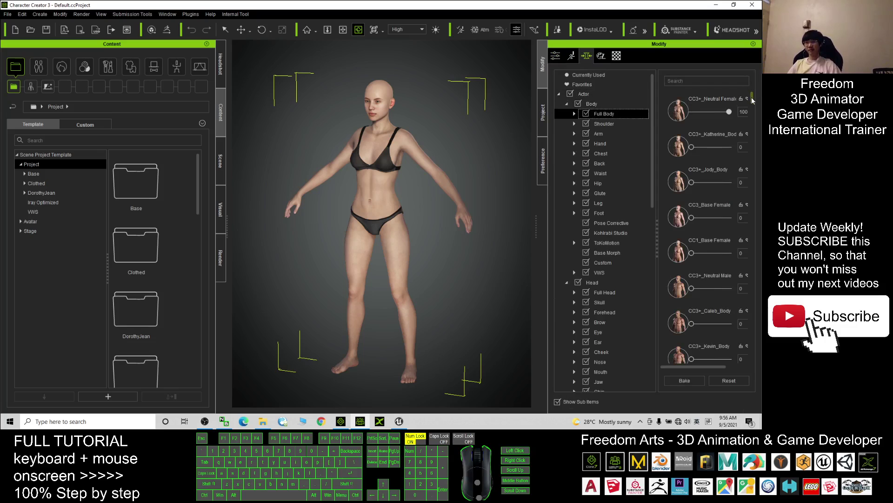
pyautogui.moveTo(752, 100); pyautogui.dragTo(749, 166)
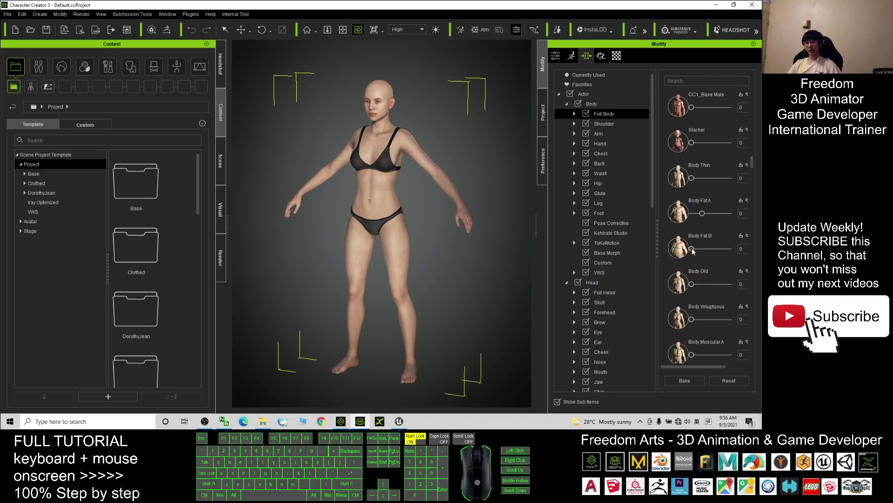
pyautogui.moveTo(692, 252); pyautogui.dragTo(746, 252)
pyautogui.press('c')
pyautogui.moveTo(279, 255); pyautogui.dragTo(300, 251)
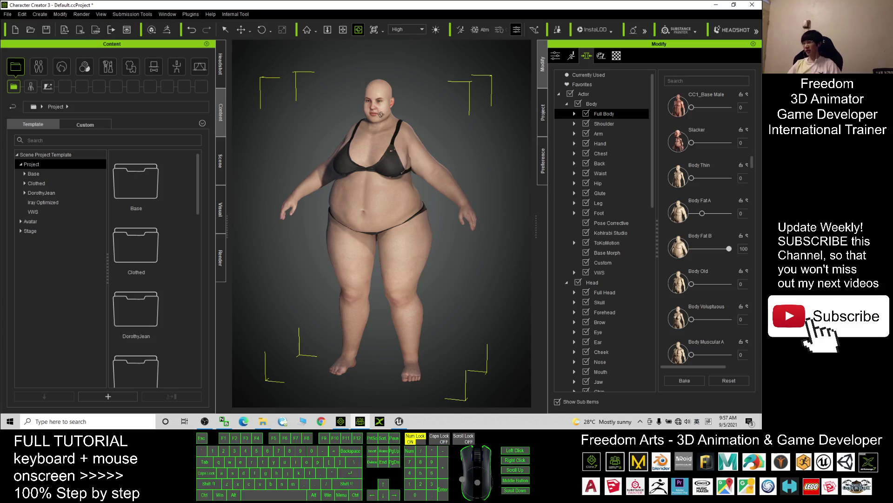
# - Apply the High Ponytail hairstyle from the legacy CC hair group to the avatar
pyautogui.scroll(4, 377, 230)
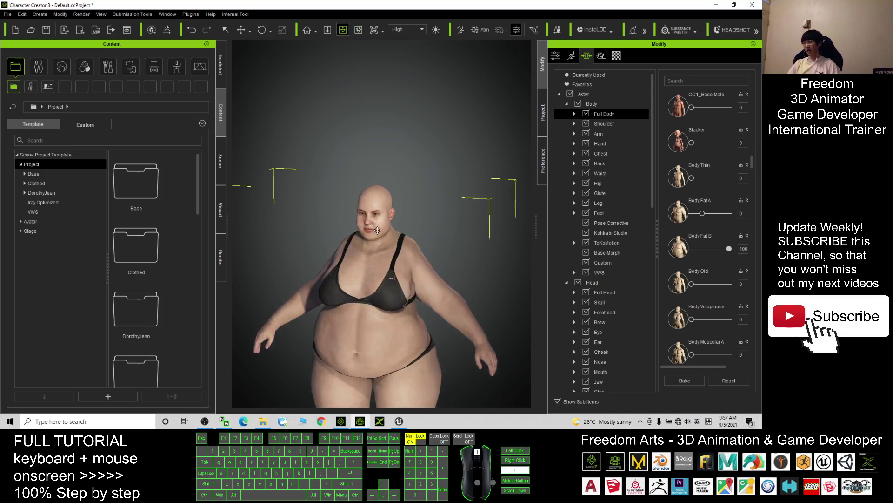
pyautogui.scroll(2, 377, 229)
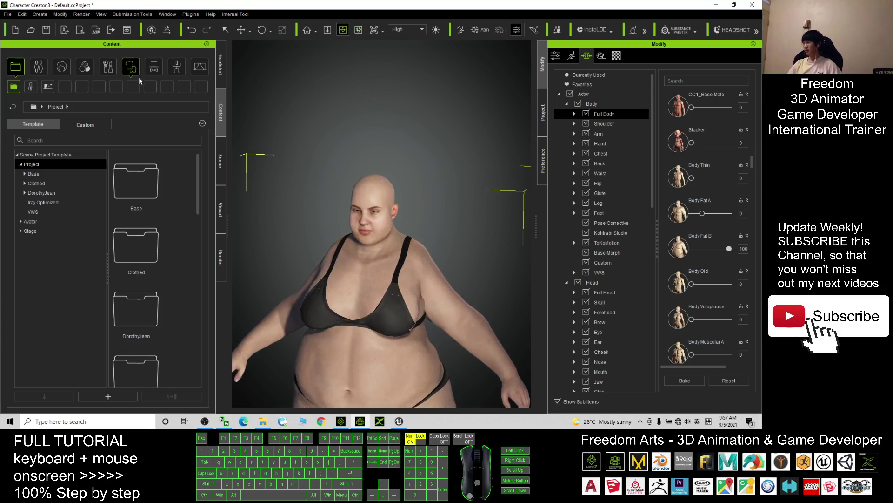
pyautogui.click(62, 66)
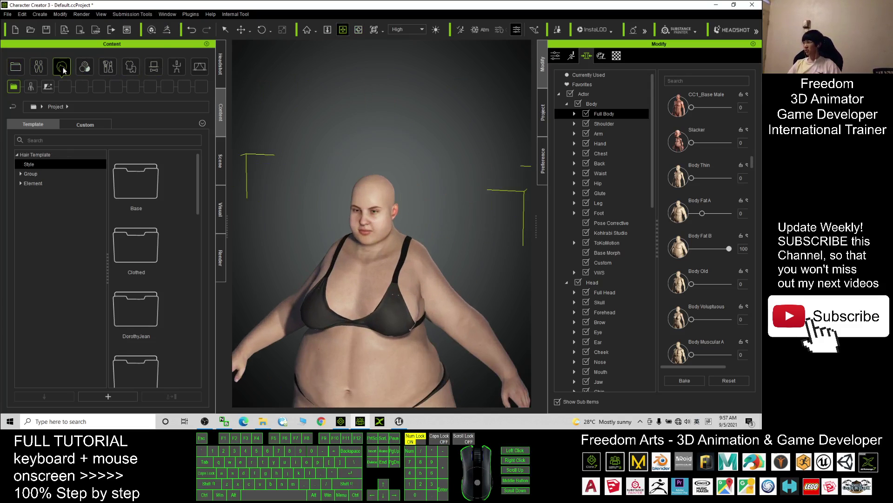
pyautogui.click(20, 175)
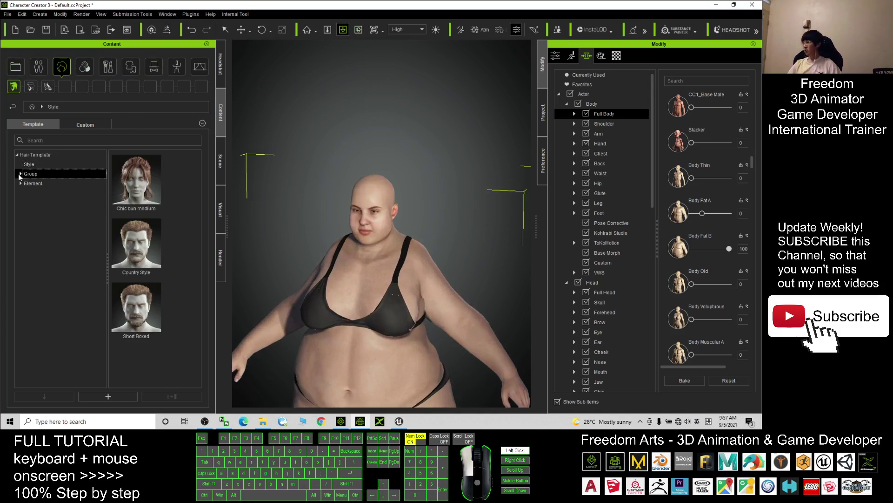
pyautogui.click(20, 174)
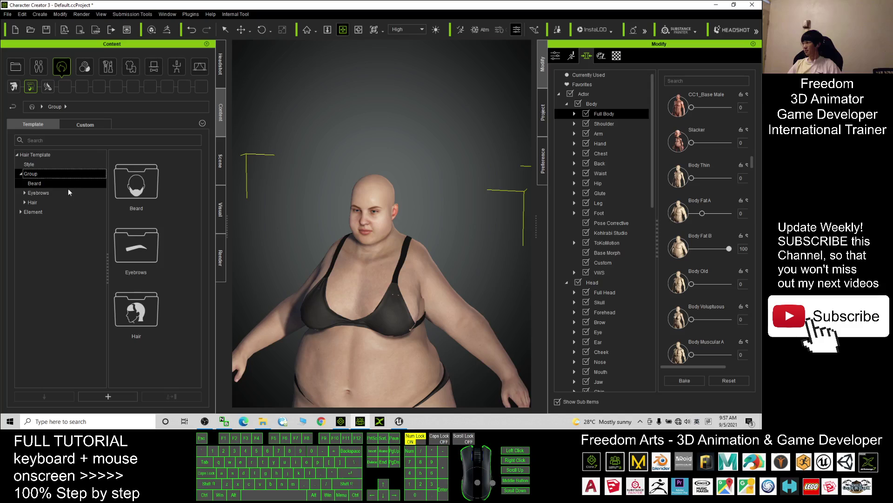
pyautogui.click(26, 203)
pyautogui.click(42, 212)
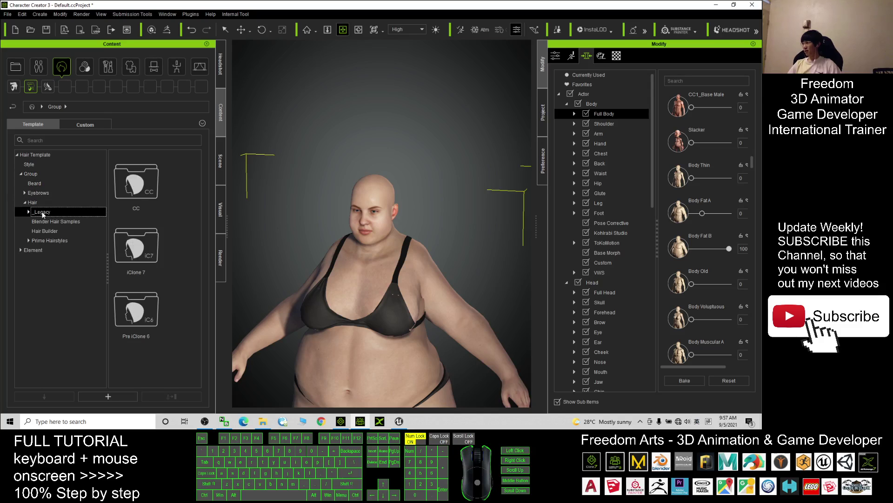
pyautogui.click(28, 211)
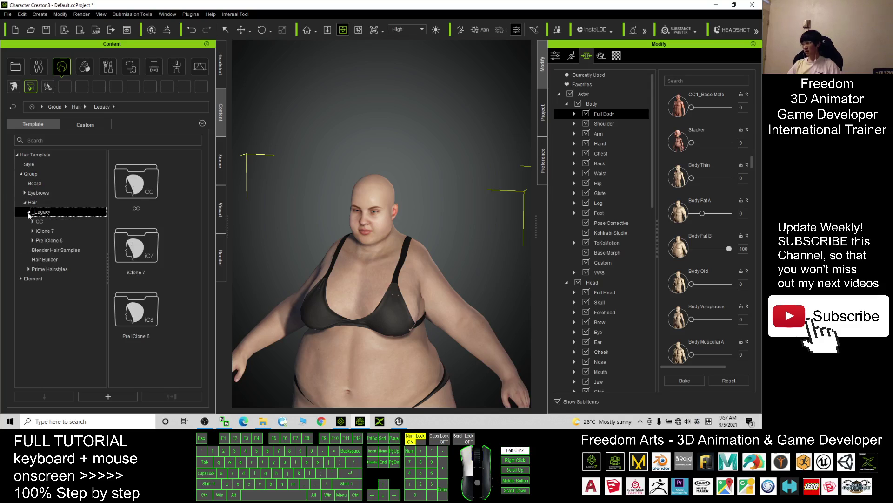
pyautogui.click(50, 222)
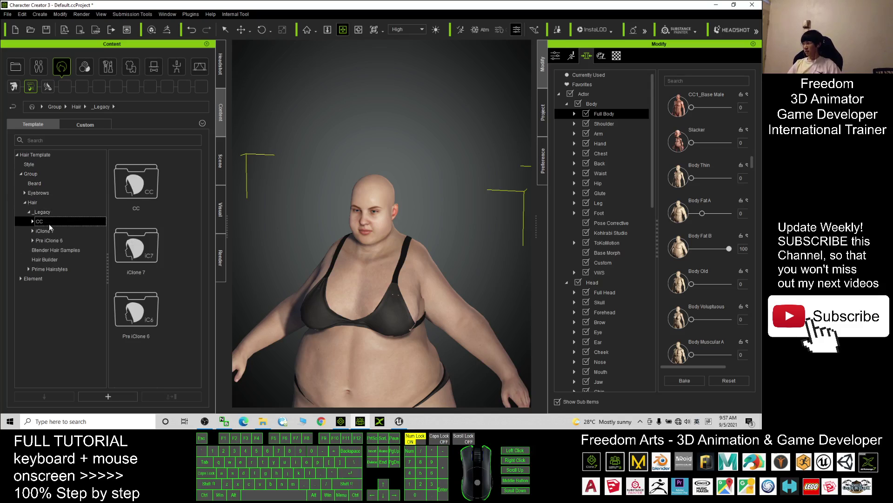
pyautogui.scroll(-5, 191, 208)
pyautogui.scroll(-5, 192, 240)
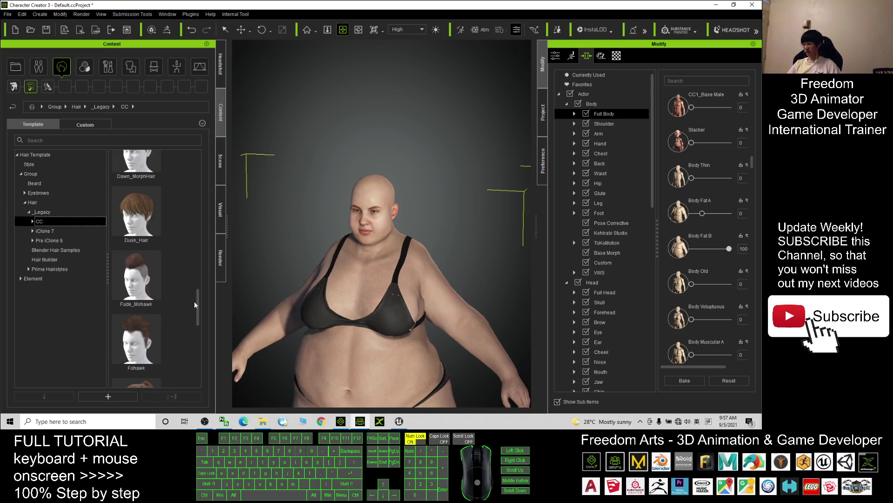
pyautogui.scroll(-5, 194, 305)
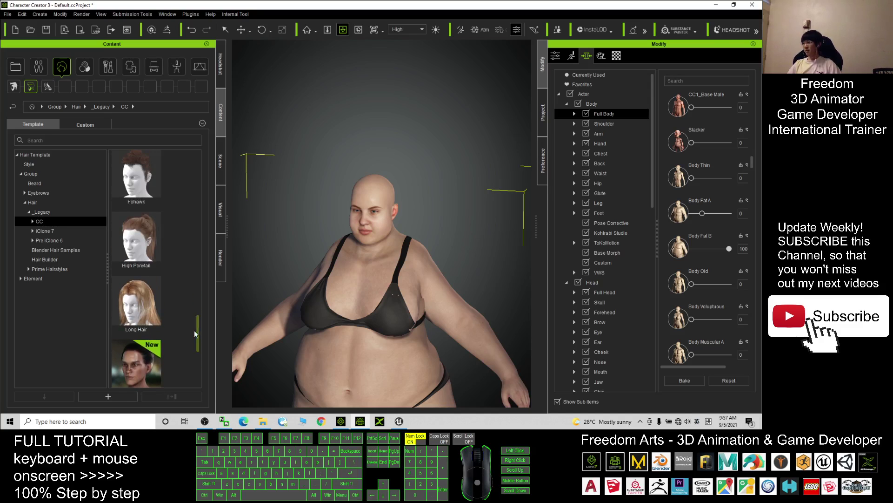
pyautogui.doubleClick(139, 251)
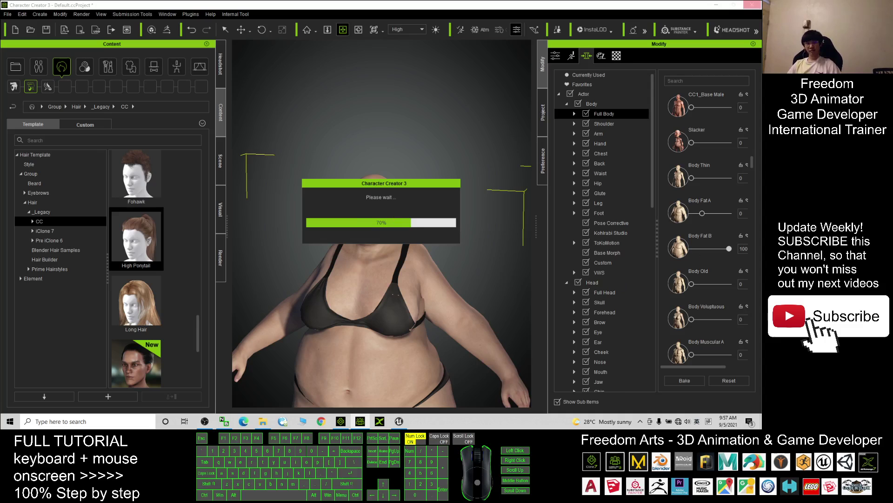
# - Examine the avatar's new ponytail, face and upper body up close
pyautogui.scroll(-2, 403, 284)
pyautogui.press('x')
pyautogui.moveTo(402, 296); pyautogui.dragTo(393, 233)
pyautogui.press('c')
pyautogui.scroll(3, 372, 223)
pyautogui.press('x')
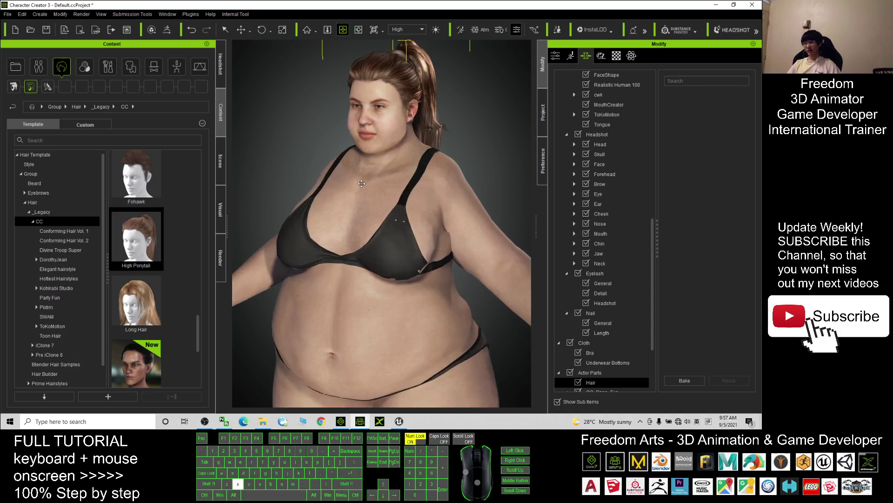
pyautogui.press('c')
pyautogui.moveTo(361, 183); pyautogui.dragTo(356, 235)
pyautogui.press('x')
pyautogui.press('c')
pyautogui.scroll(5, 356, 235)
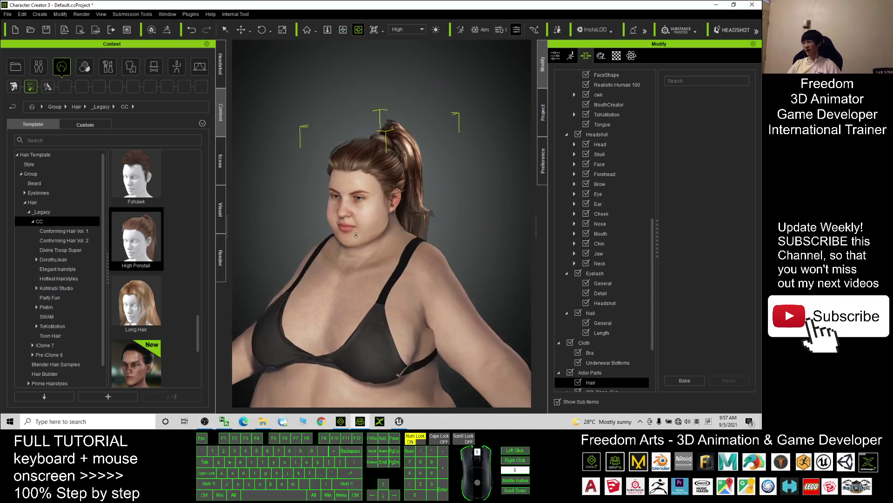
pyautogui.scroll(3, 356, 235)
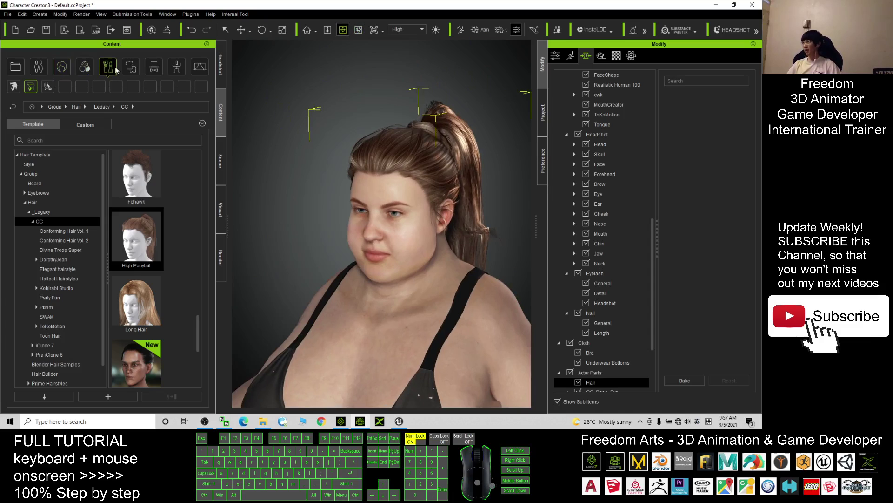
# - Apply the Cordial full makeup to the avatar's face and deactivate the makeup editor
pyautogui.click(109, 68)
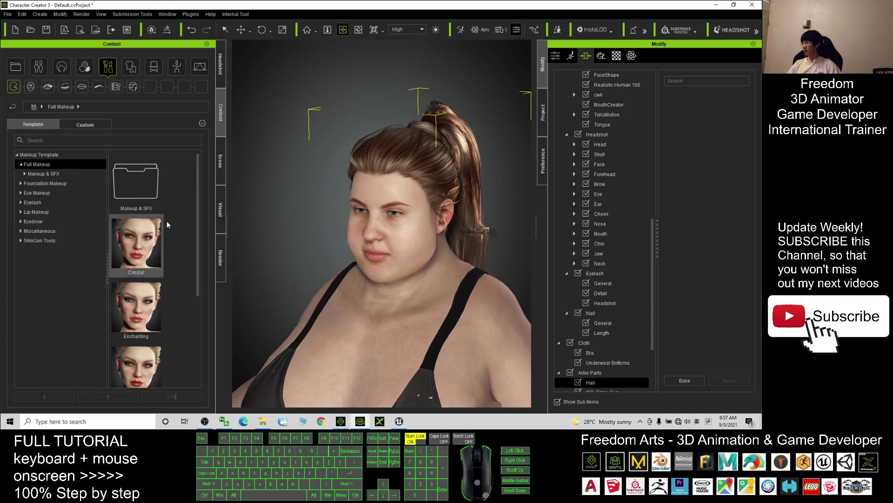
pyautogui.moveTo(198, 249)
pyautogui.mouseDown()
pyautogui.moveTo(195, 319)
pyautogui.moveTo(196, 263)
pyautogui.mouseUp()
pyautogui.doubleClick(159, 192)
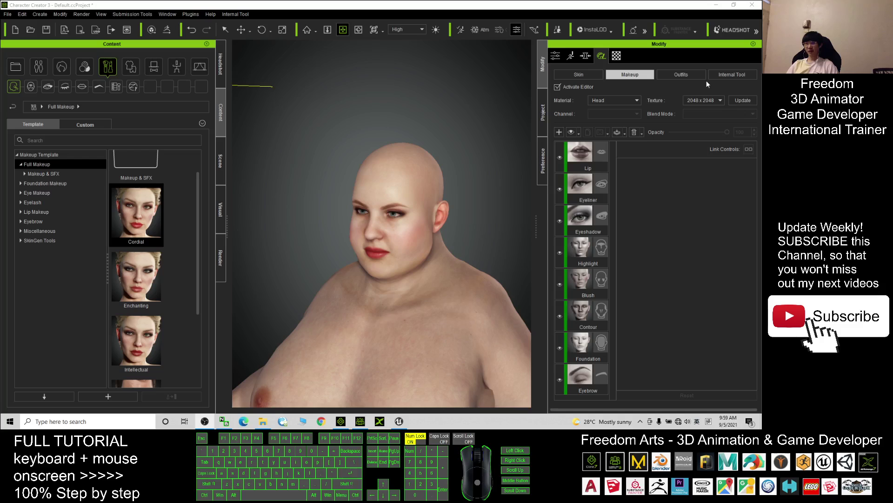
pyautogui.click(557, 87)
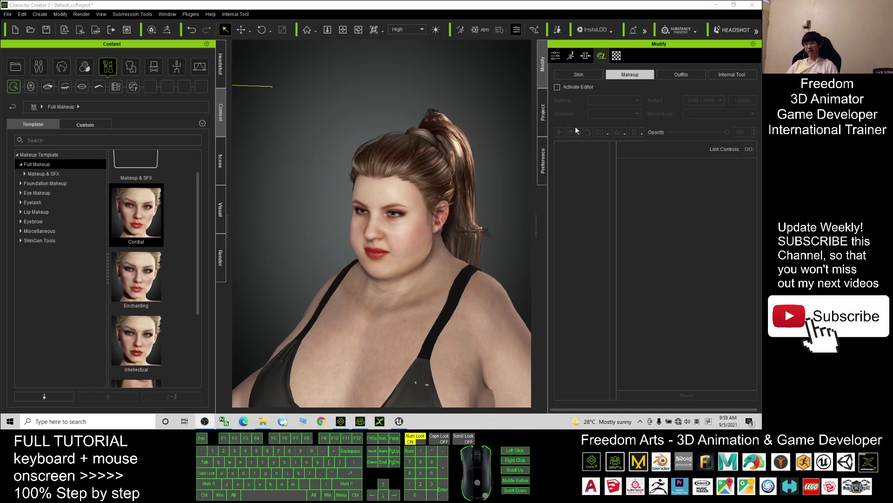
# - Calculate the conform collision for the bra so that the skin no longer pokes through it
pyautogui.scroll(-5, 392, 341)
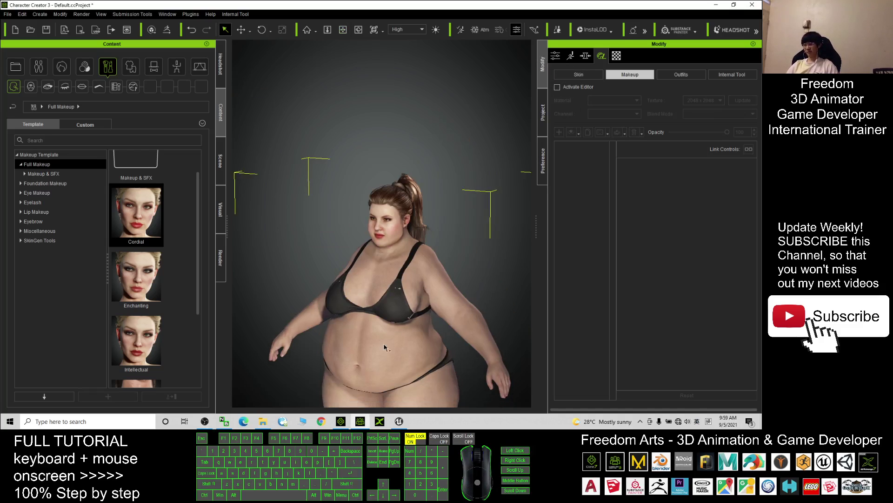
pyautogui.moveTo(384, 347); pyautogui.dragTo(517, 324)
pyautogui.scroll(4, 389, 196)
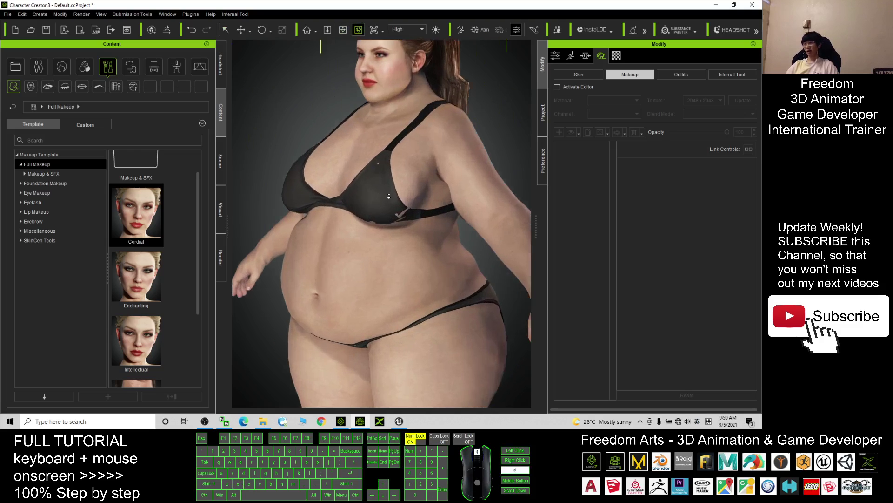
pyautogui.scroll(4, 389, 195)
pyautogui.scroll(-6, 412, 193)
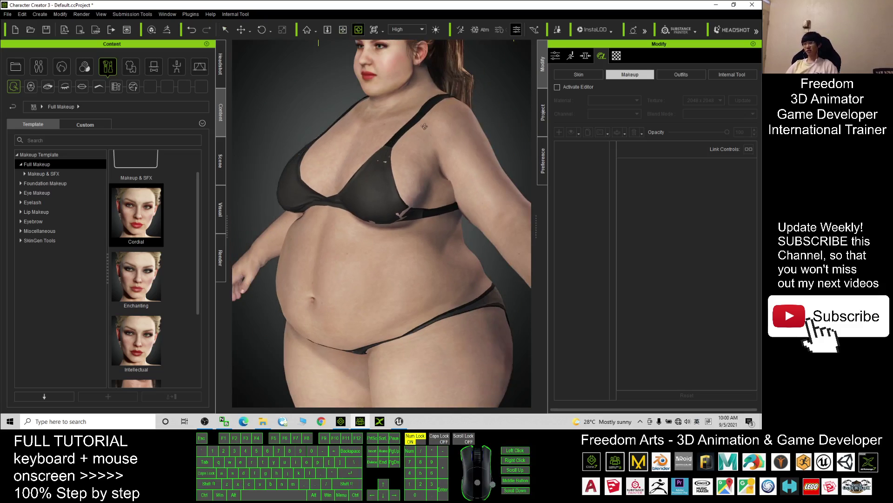
pyautogui.press('q')
pyautogui.click(504, 134)
pyautogui.click(386, 159)
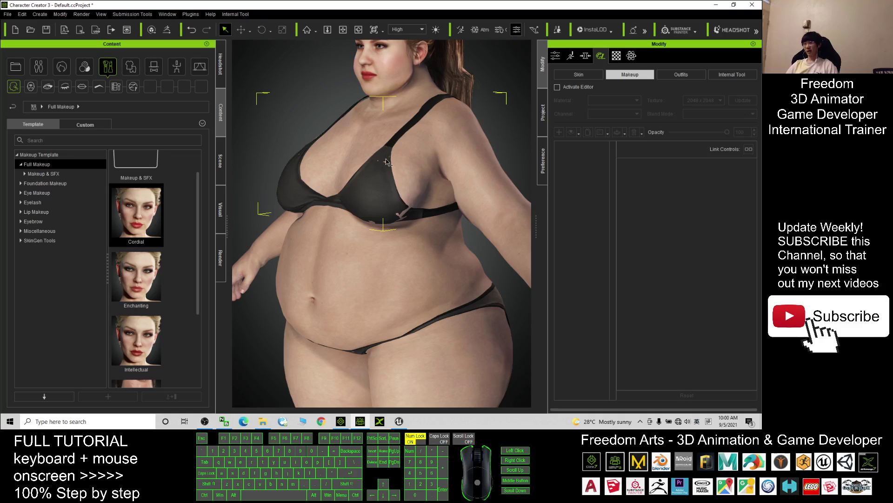
pyautogui.scroll(-4, 387, 162)
pyautogui.scroll(3, 545, 49)
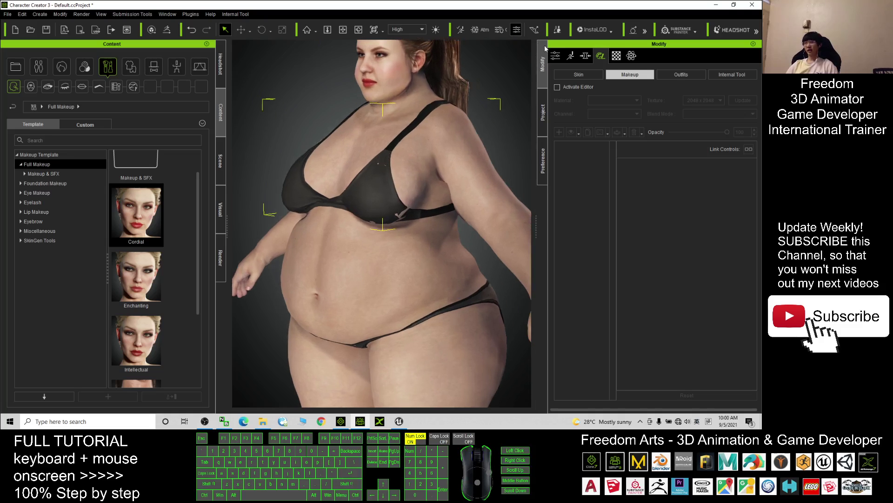
pyautogui.click(556, 55)
pyautogui.click(645, 202)
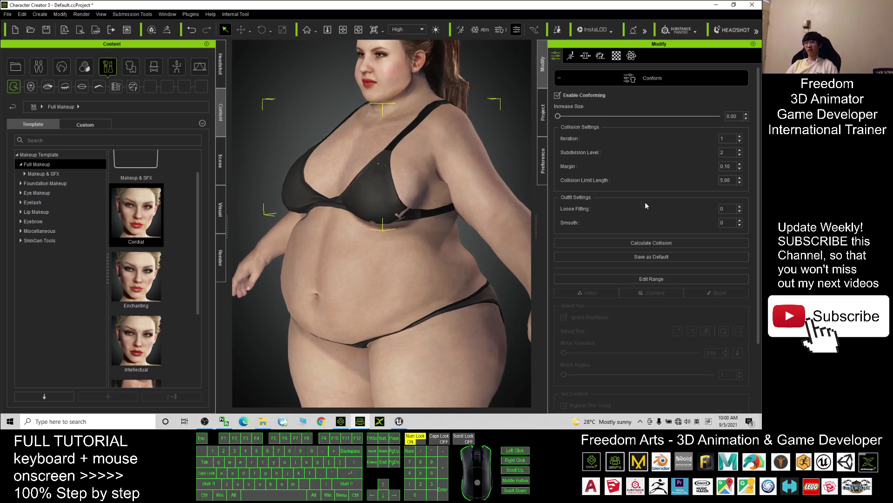
pyautogui.click(619, 241)
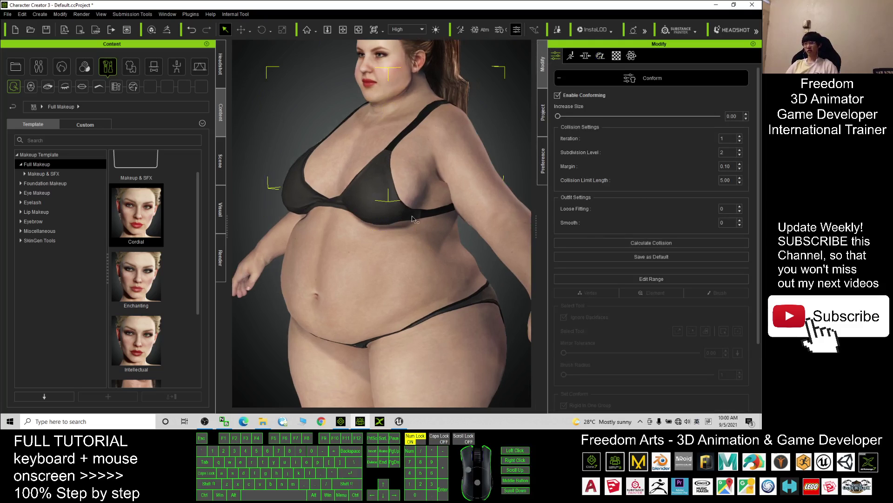
# - Calculate the conform collision for the Underwear Bottoms so that they fit over the enlarged body
pyautogui.press('c')
pyautogui.moveTo(431, 203); pyautogui.dragTo(438, 123)
pyautogui.press('q')
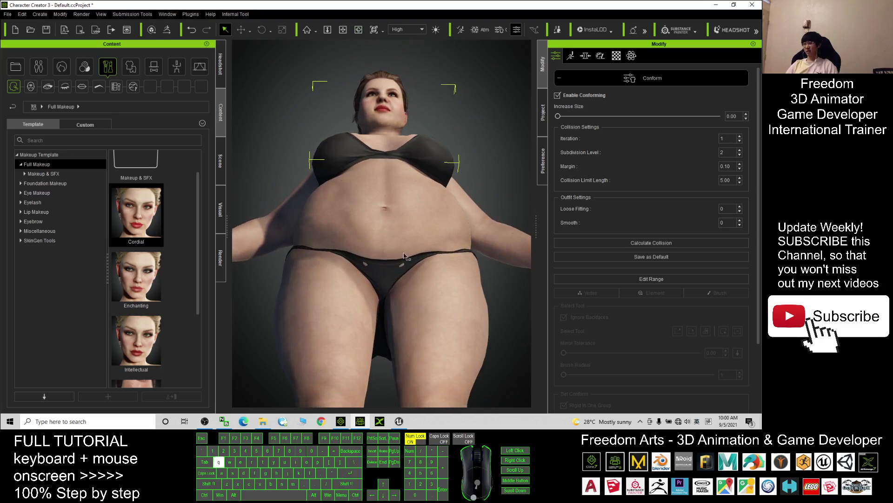
pyautogui.click(388, 274)
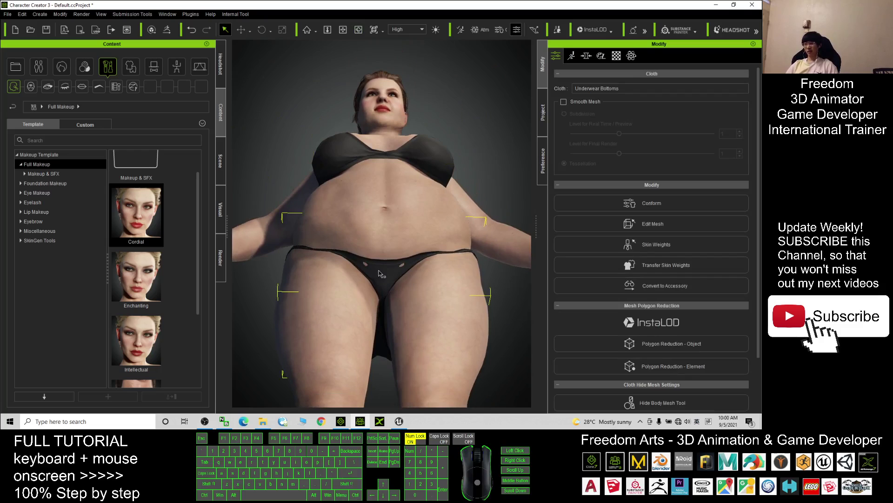
pyautogui.click(643, 209)
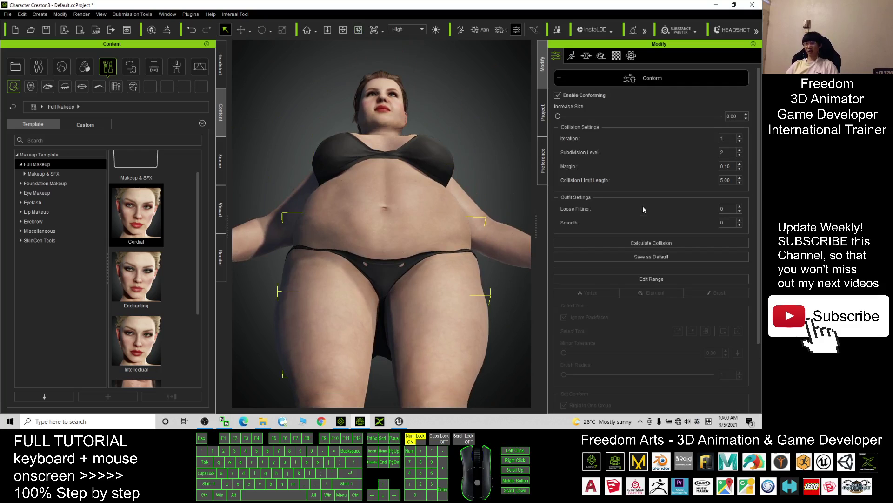
pyautogui.click(651, 242)
pyautogui.press('c')
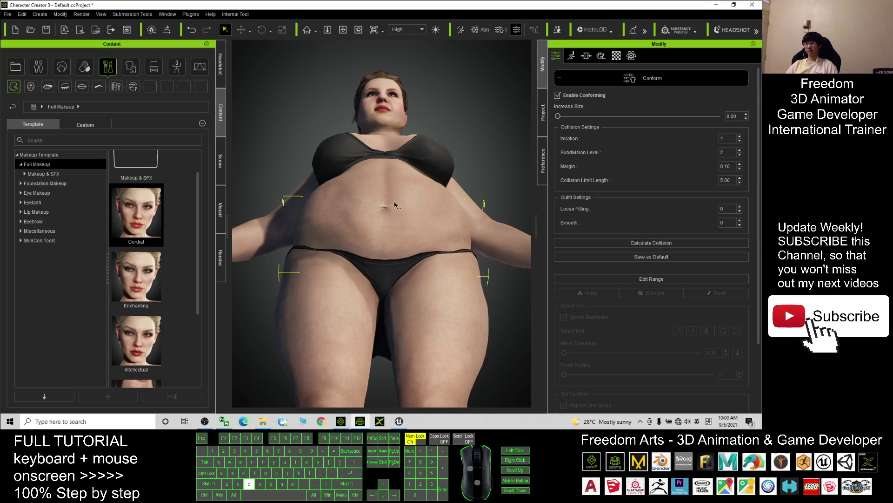
pyautogui.moveTo(395, 205); pyautogui.dragTo(258, 236)
pyautogui.scroll(-4, 377, 270)
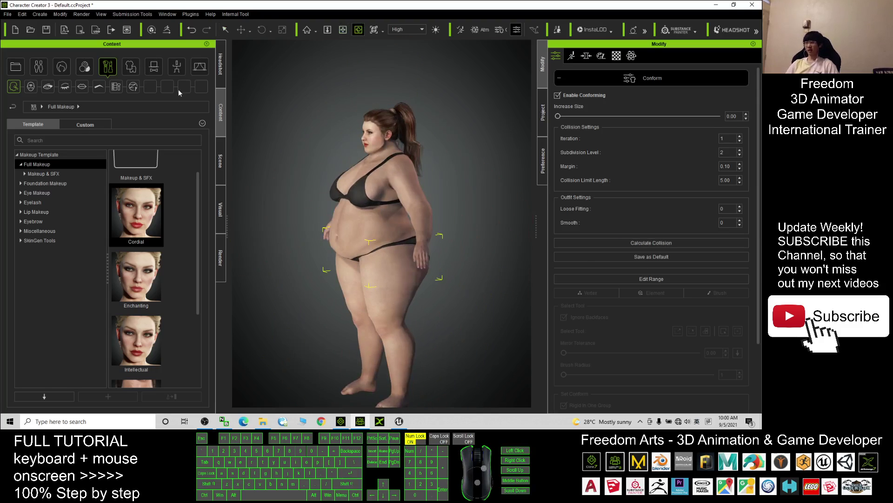
# - Dress the avatar in the Spaghetti-strap Top from the Shirts clothing templates
pyautogui.click(131, 68)
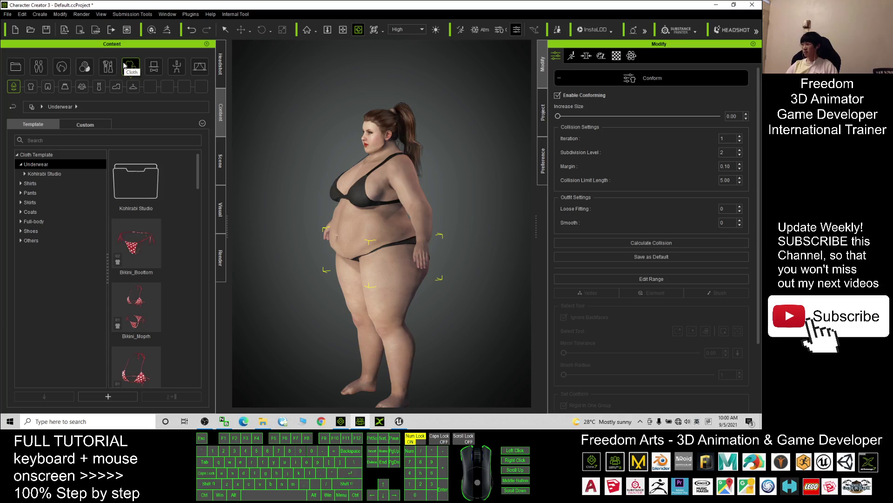
pyautogui.click(31, 86)
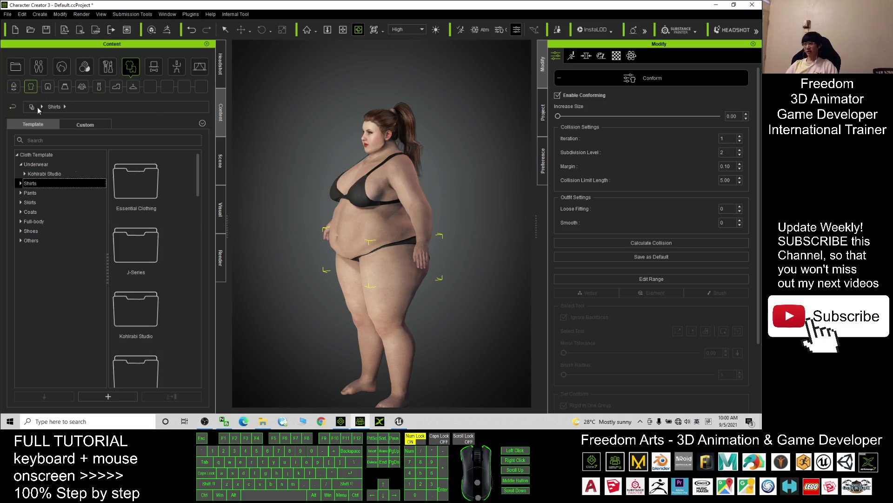
pyautogui.moveTo(200, 183); pyautogui.dragTo(185, 370)
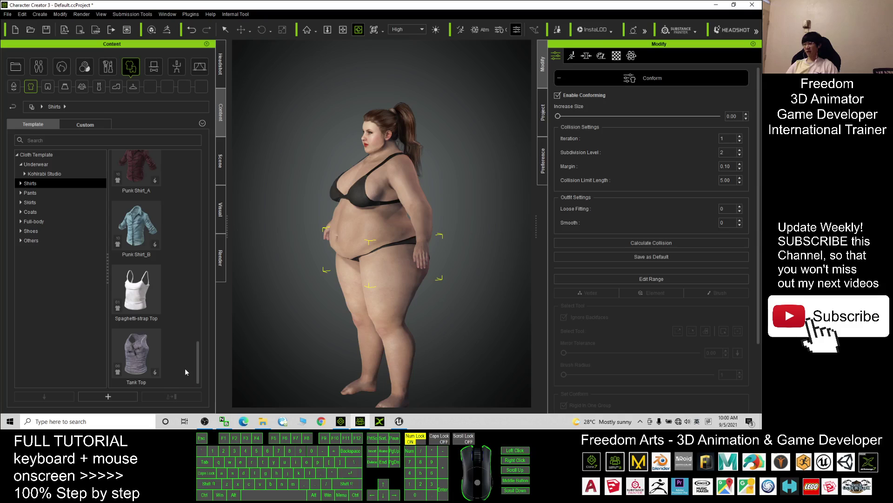
pyautogui.click(143, 306)
pyautogui.click(141, 303)
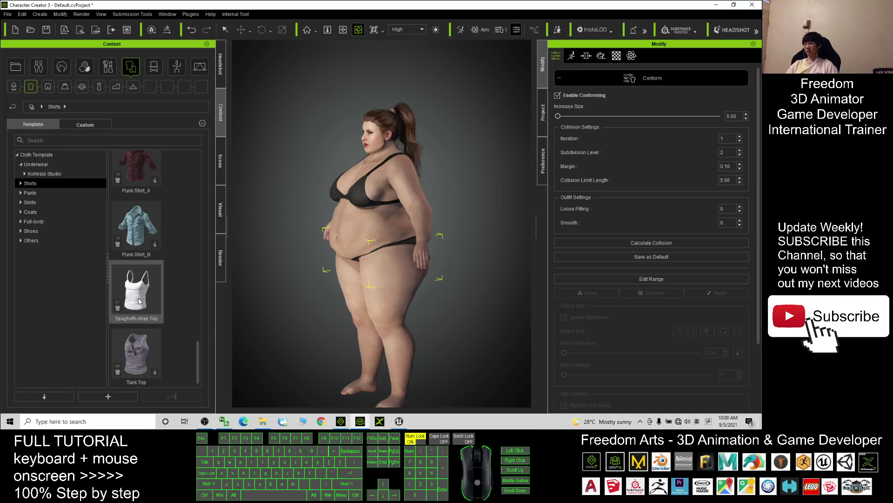
pyautogui.doubleClick(139, 299)
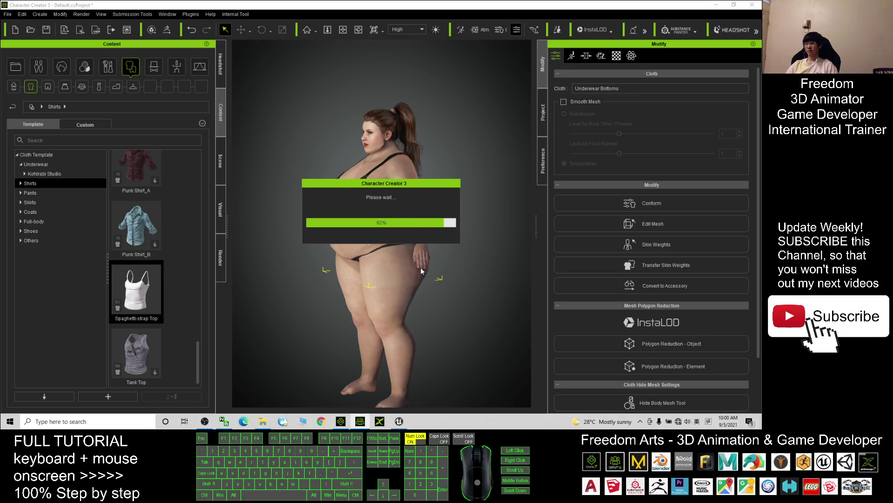
# - Calculate the conform collision for the Spaghetti-strap Top to reduce the skin poking through at the chest
pyautogui.click(346, 242)
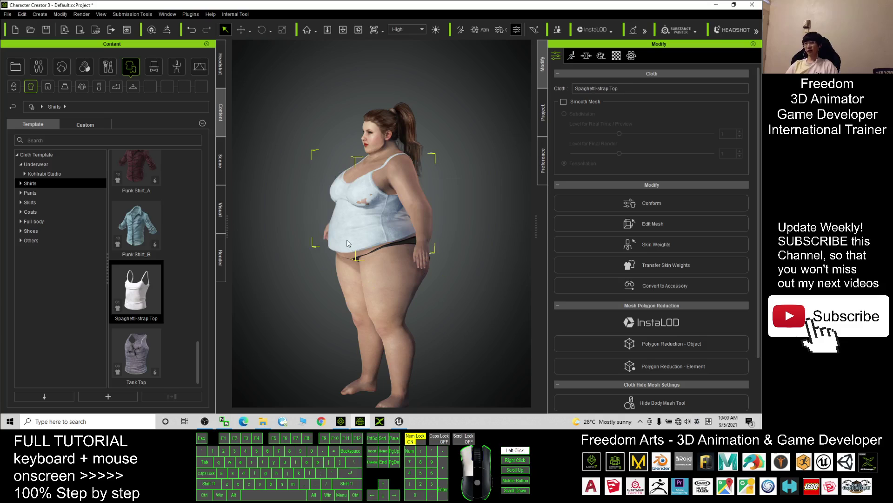
pyautogui.click(347, 241)
pyautogui.click(366, 201)
pyautogui.scroll(5, 358, 239)
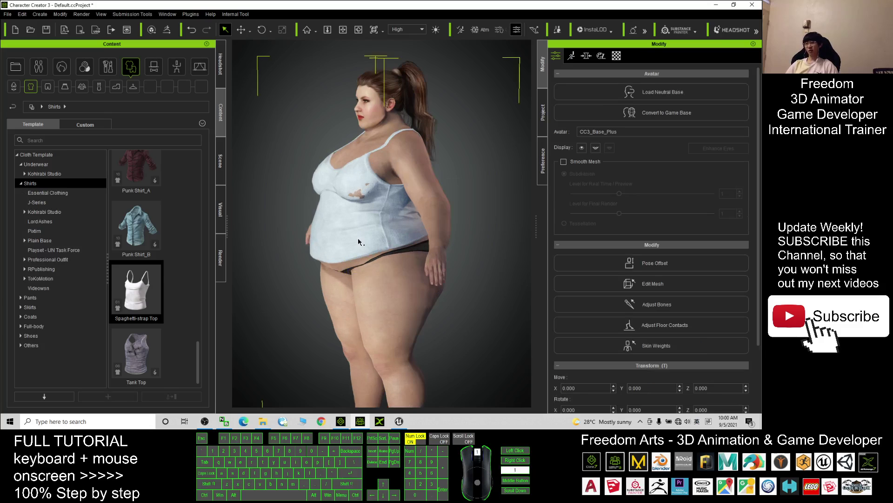
pyautogui.press('c')
pyautogui.moveTo(313, 254); pyautogui.dragTo(428, 247)
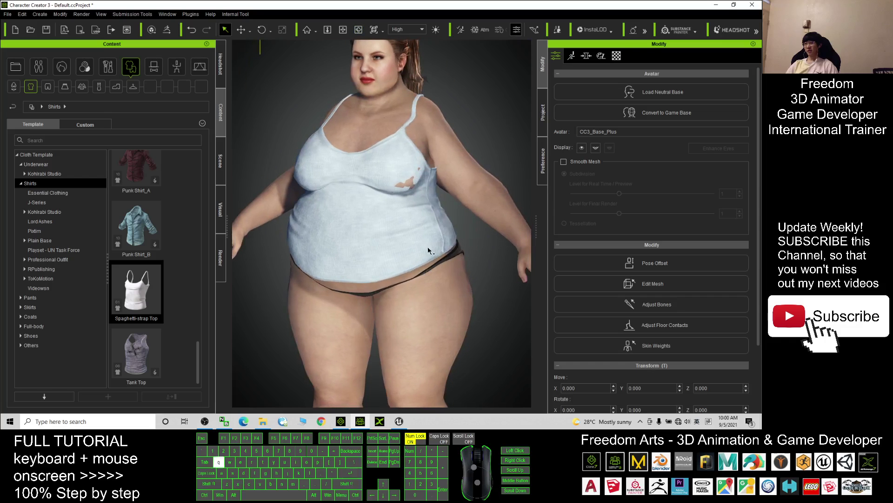
pyautogui.press('q')
pyautogui.click(426, 244)
pyautogui.click(610, 203)
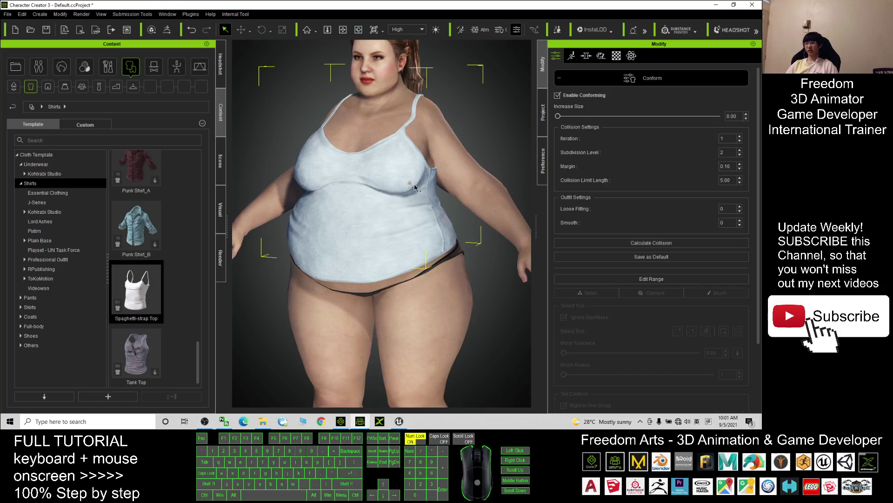
pyautogui.moveTo(411, 193); pyautogui.dragTo(326, 251)
pyautogui.click(605, 243)
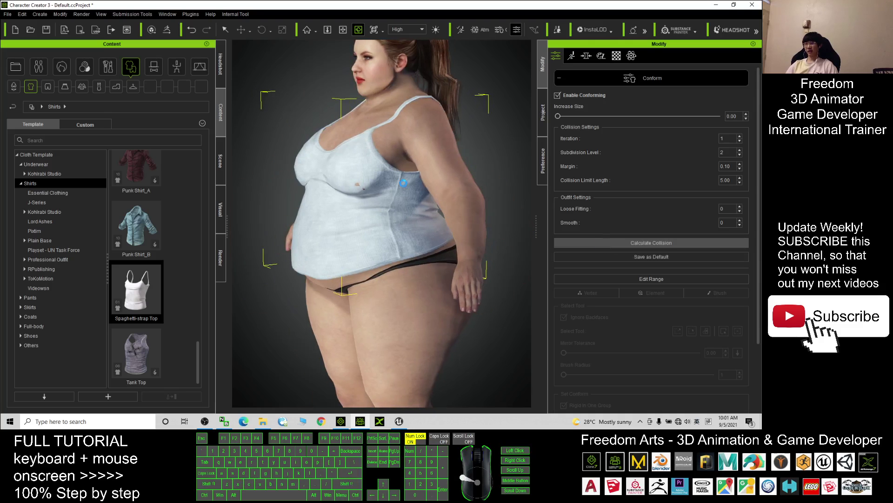
pyautogui.press('c')
pyautogui.moveTo(375, 182); pyautogui.dragTo(84, 155)
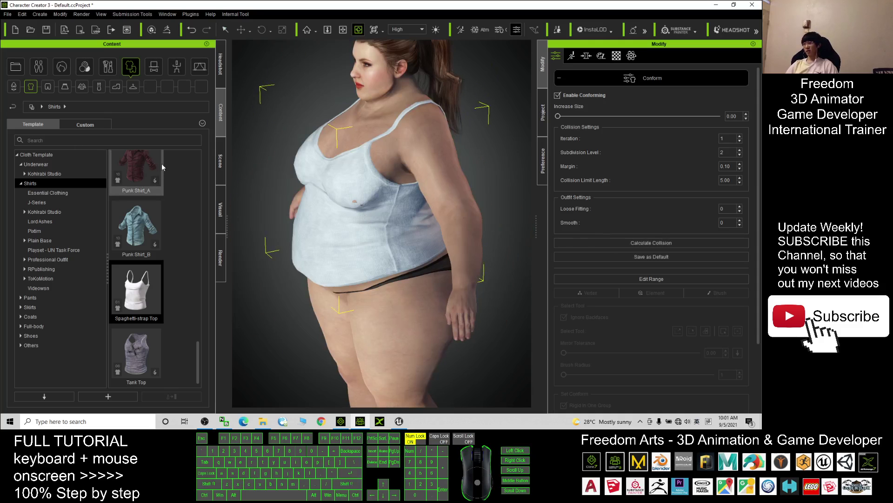
# - Sculpt the Spaghetti-strap Top's mesh over the patch of skin still showing through under the breast
pyautogui.click(220, 161)
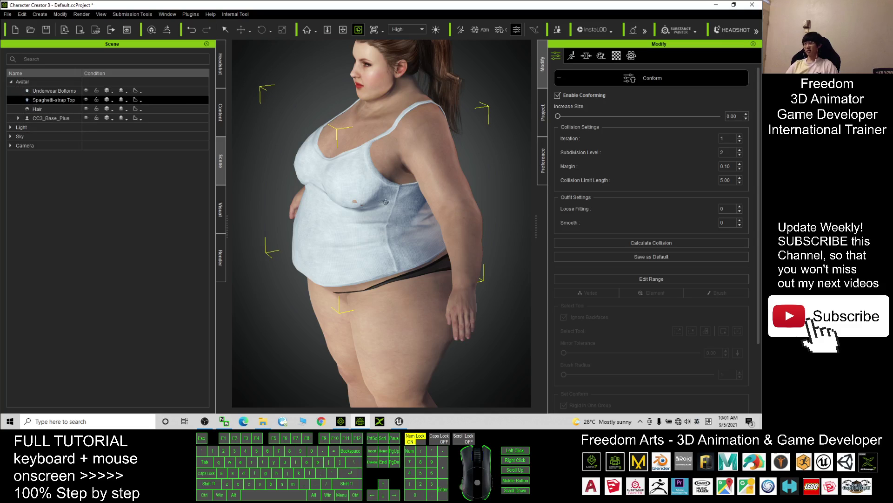
pyautogui.moveTo(385, 201); pyautogui.dragTo(387, 227)
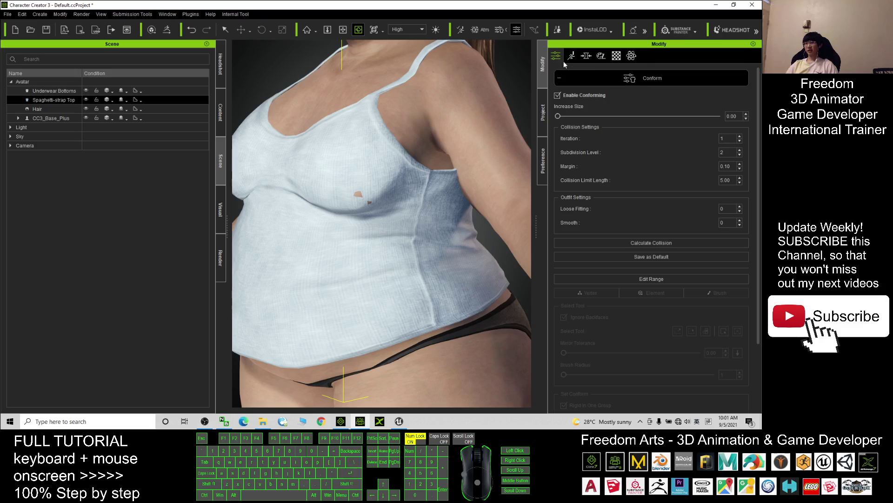
pyautogui.click(630, 80)
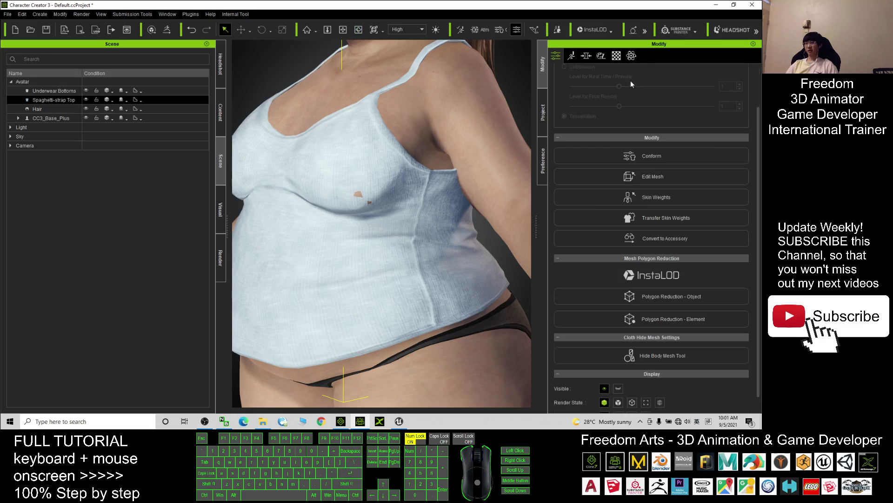
pyautogui.click(656, 180)
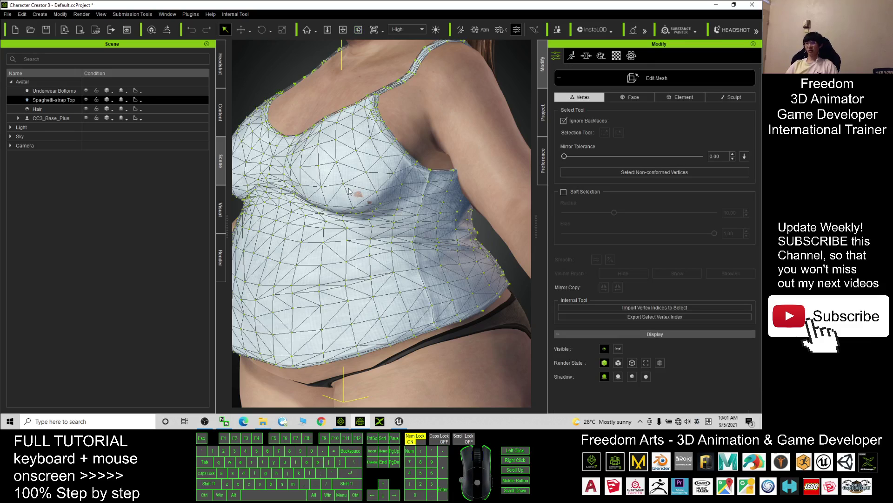
pyautogui.click(729, 99)
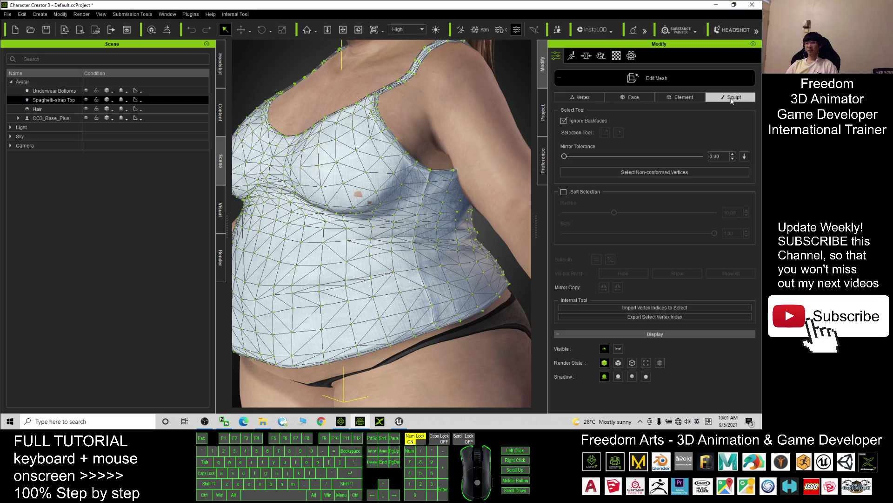
pyautogui.click(603, 114)
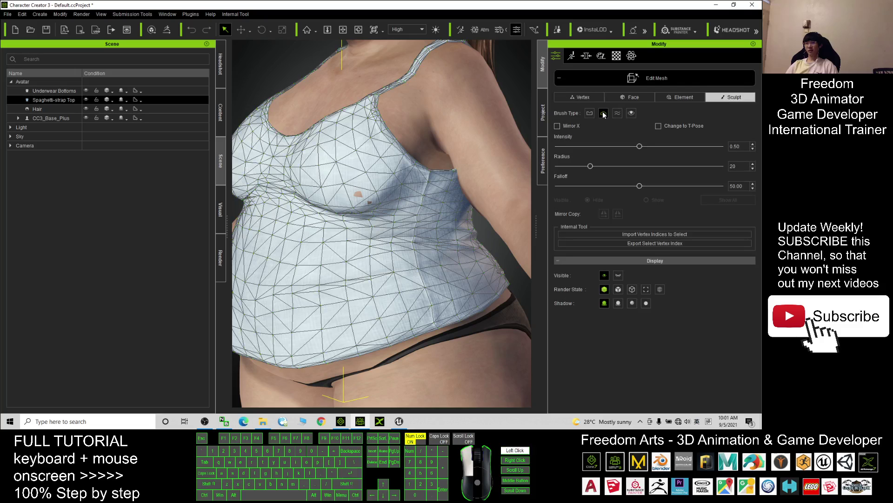
pyautogui.moveTo(359, 195); pyautogui.dragTo(367, 202)
pyautogui.click(359, 195)
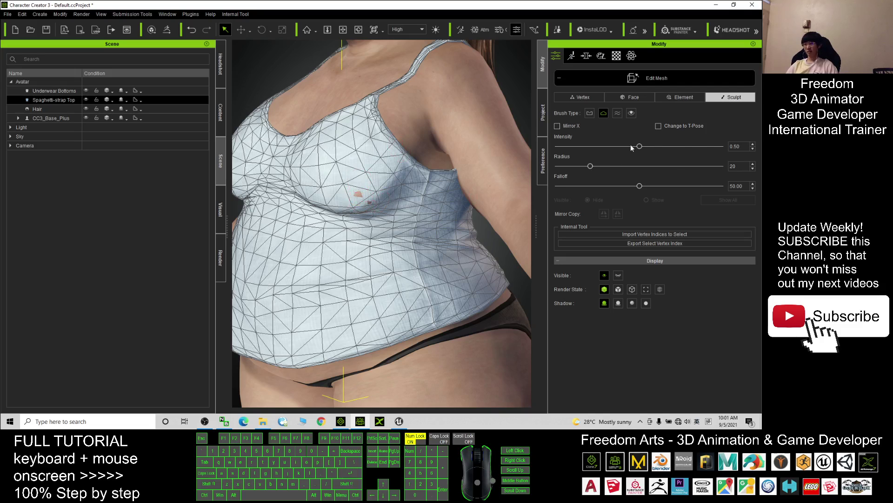
# - Set the sculpt brush to intensity 0.63 and radius 41, cover the remaining exposed skin, and finish mesh editing
pyautogui.moveTo(640, 147); pyautogui.dragTo(658, 147)
pyautogui.moveTo(590, 167); pyautogui.dragTo(625, 166)
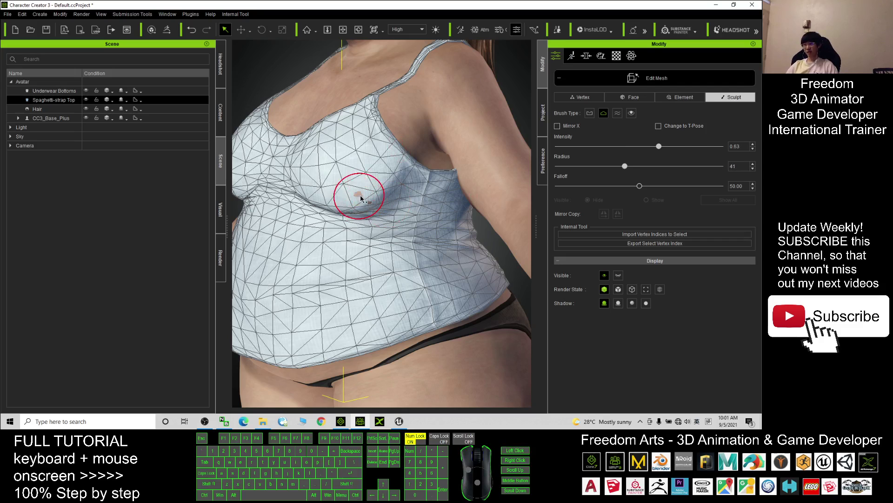
pyautogui.scroll(-5, 368, 219)
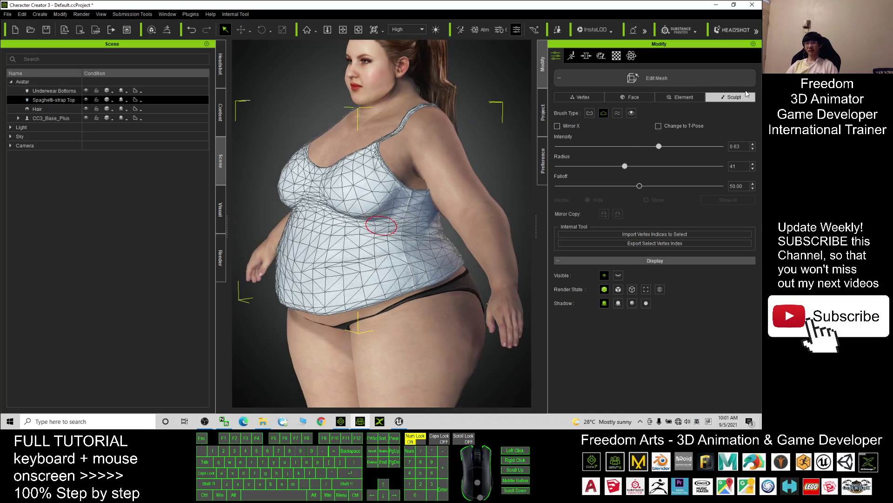
pyautogui.click(638, 79)
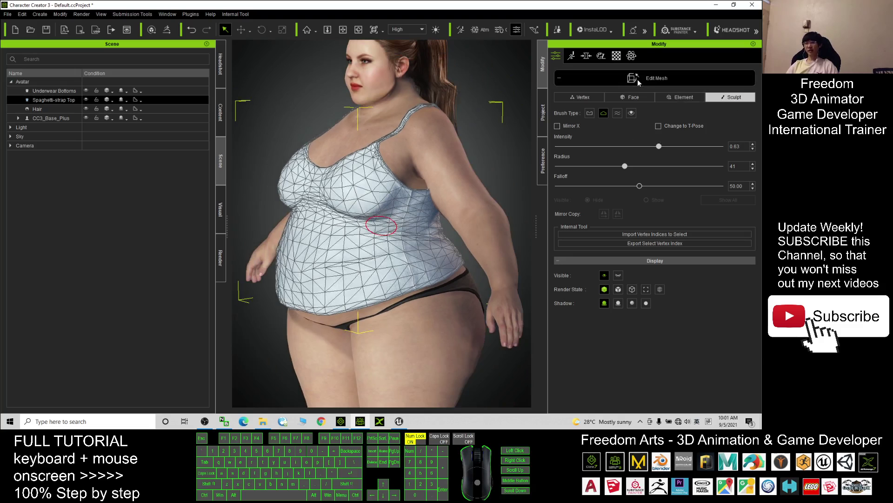
# - Examine the whole avatar wearing the top from the front and at an angle
pyautogui.scroll(-2, 367, 251)
pyautogui.press('c')
pyautogui.moveTo(367, 251); pyautogui.dragTo(554, 310)
pyautogui.scroll(-3, 400, 321)
pyautogui.press('x')
pyautogui.moveTo(398, 325); pyautogui.dragTo(405, 275)
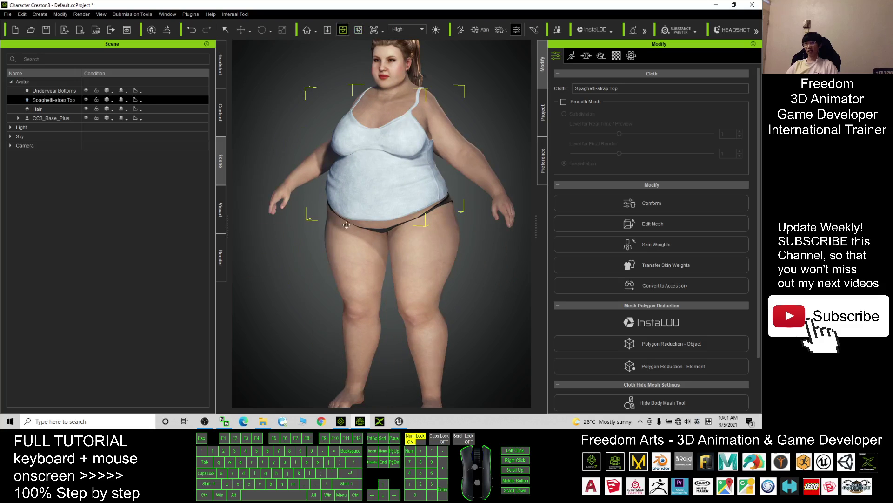
pyautogui.moveTo(400, 227); pyautogui.dragTo(399, 268)
pyautogui.scroll(-2, 400, 268)
pyautogui.press('x')
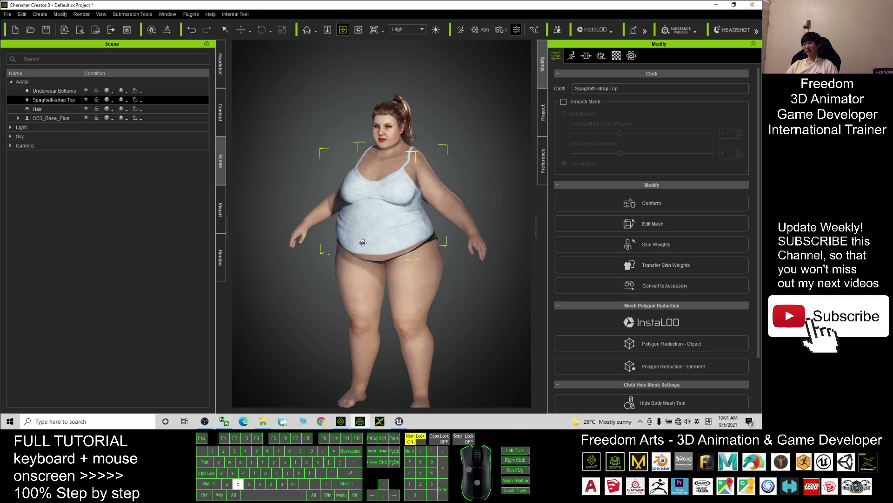
pyautogui.press('c')
pyautogui.moveTo(362, 240); pyautogui.dragTo(419, 257)
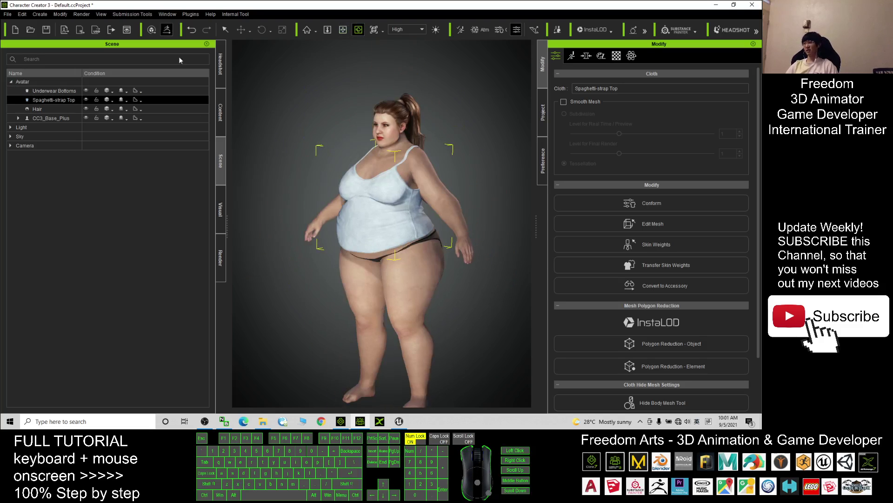
# - Dress the avatar in the Low-rise Denim Shorts from the Pants clothing templates
pyautogui.click(221, 114)
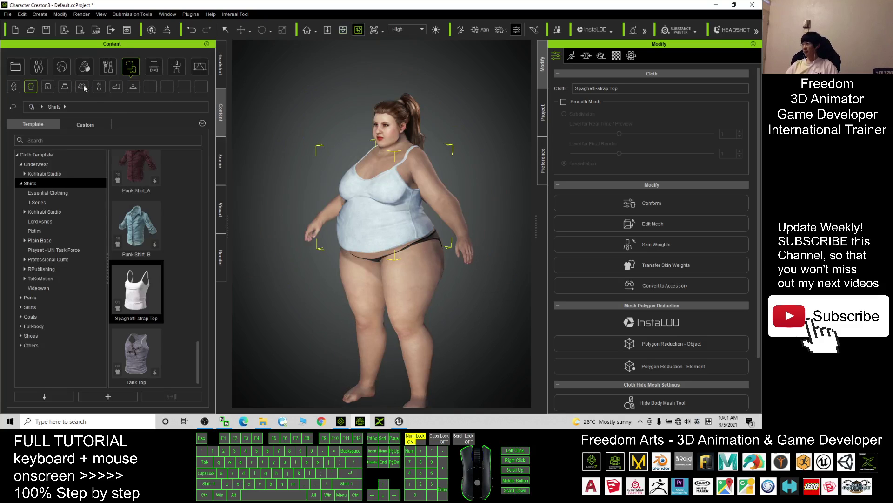
pyautogui.click(48, 87)
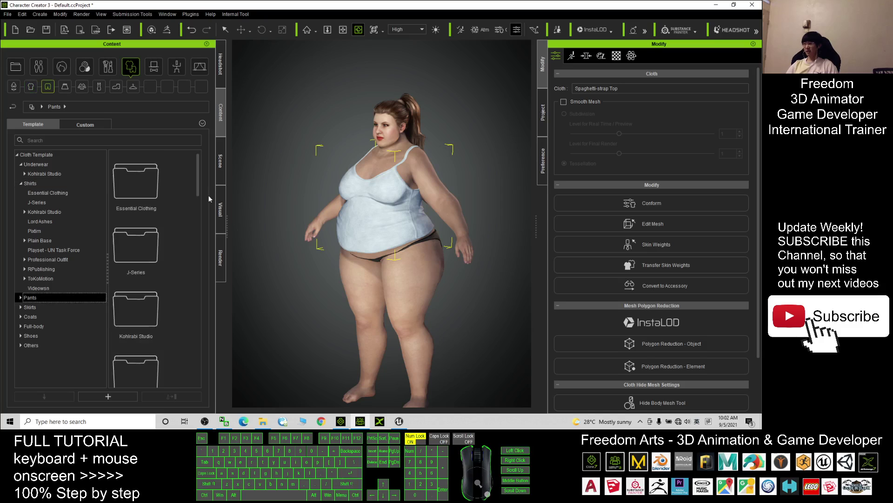
pyautogui.moveTo(198, 173); pyautogui.dragTo(185, 339)
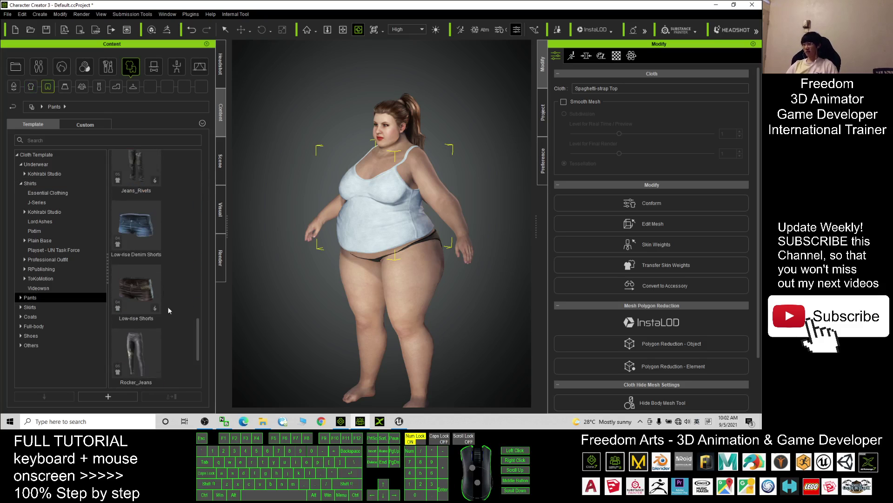
pyautogui.doubleClick(136, 220)
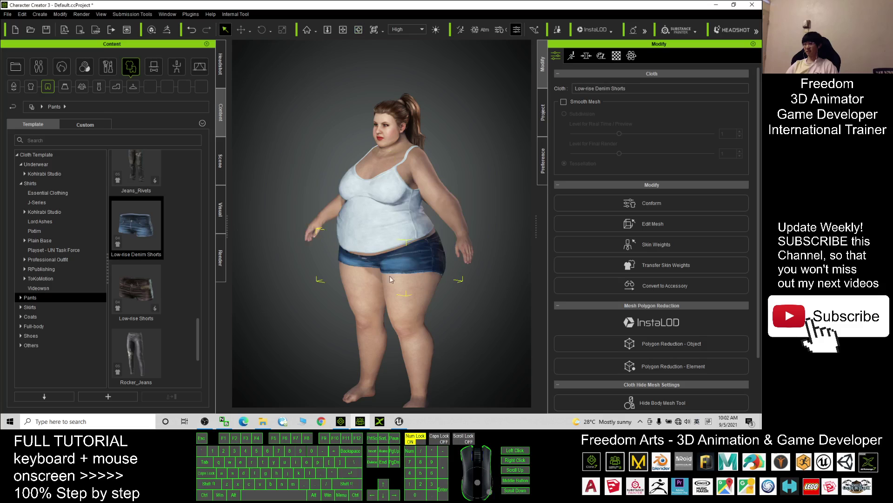
# - Turn on the auxiliary light to brighten the avatar's back and the rear of the denim shorts
pyautogui.scroll(3, 407, 310)
pyautogui.press('c')
pyautogui.moveTo(431, 279); pyautogui.dragTo(290, 259)
pyautogui.press('c')
pyautogui.moveTo(424, 247); pyautogui.dragTo(362, 272)
pyautogui.press('q')
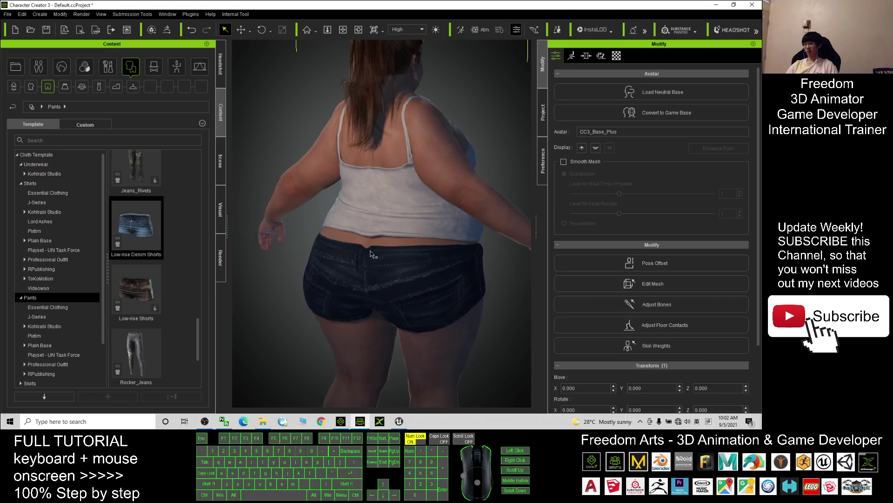
pyautogui.click(378, 275)
pyautogui.click(436, 29)
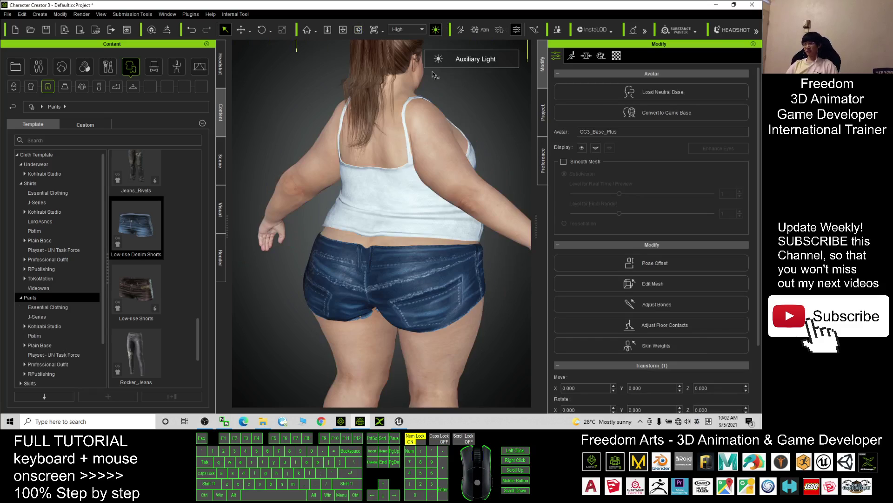
# - Calculate the conform collision for the Low-rise Denim Shorts
pyautogui.click(378, 300)
pyautogui.click(644, 199)
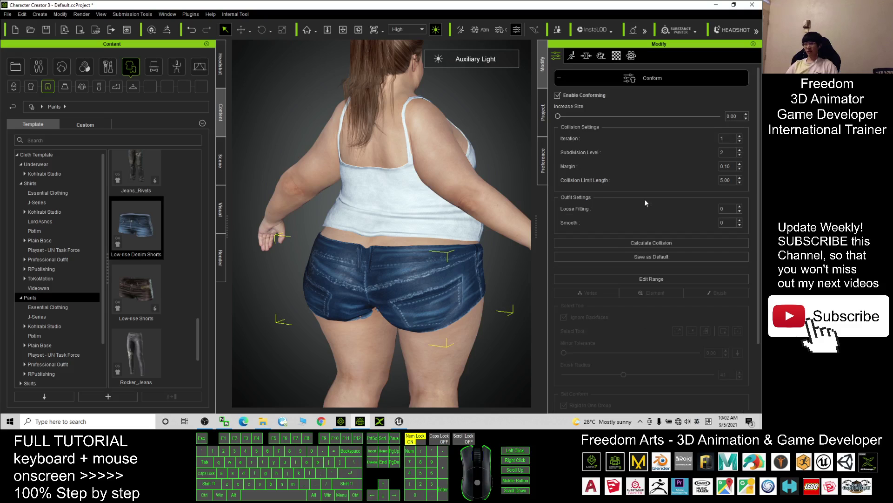
pyautogui.click(624, 242)
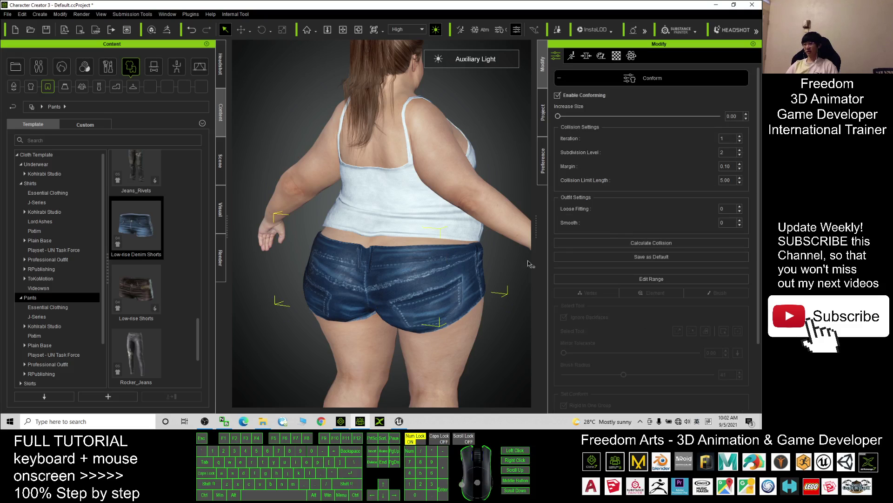
# - Examine the denim shorts' rear waistband up close, then the whole dressed avatar from behind and at a front angle
pyautogui.press('c')
pyautogui.moveTo(395, 270); pyautogui.dragTo(450, 290)
pyautogui.scroll(8, 450, 290)
pyautogui.scroll(2, 450, 290)
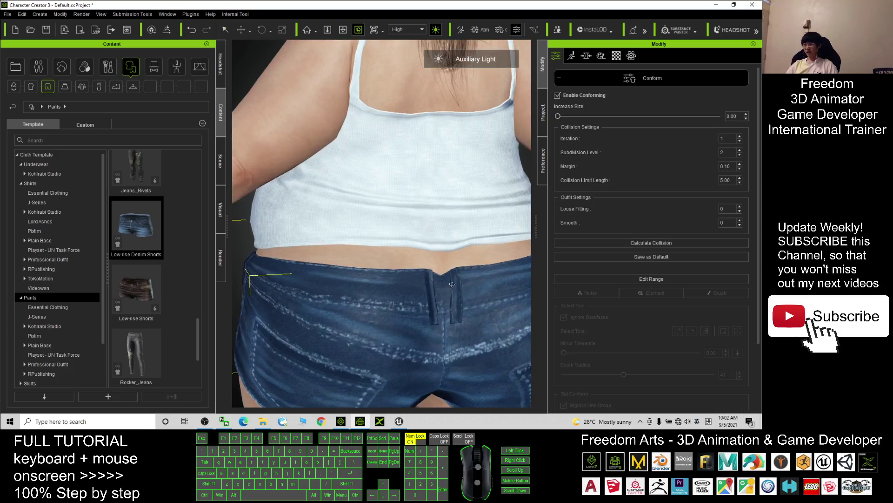
pyautogui.scroll(3, 444, 271)
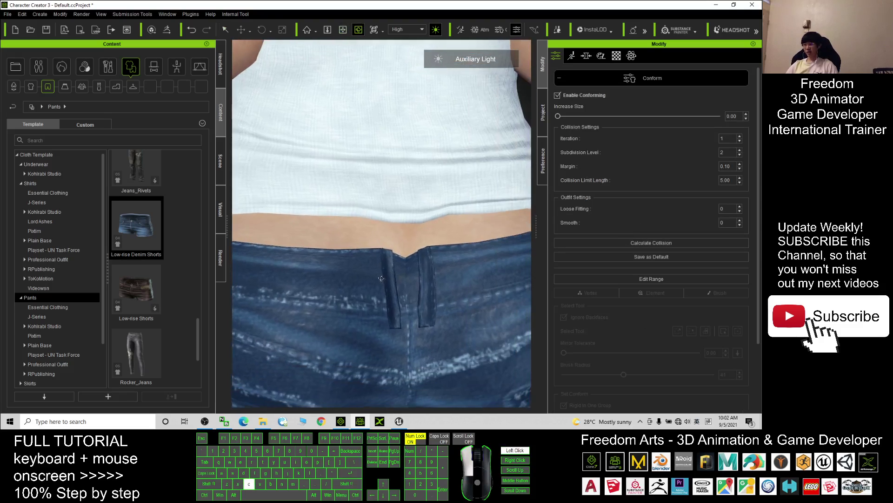
pyautogui.scroll(3, 386, 266)
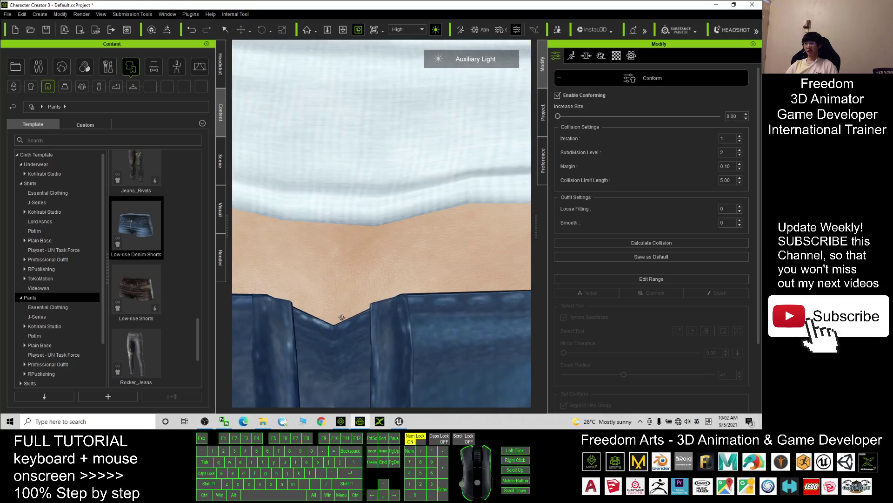
pyautogui.scroll(-10, 265, 311)
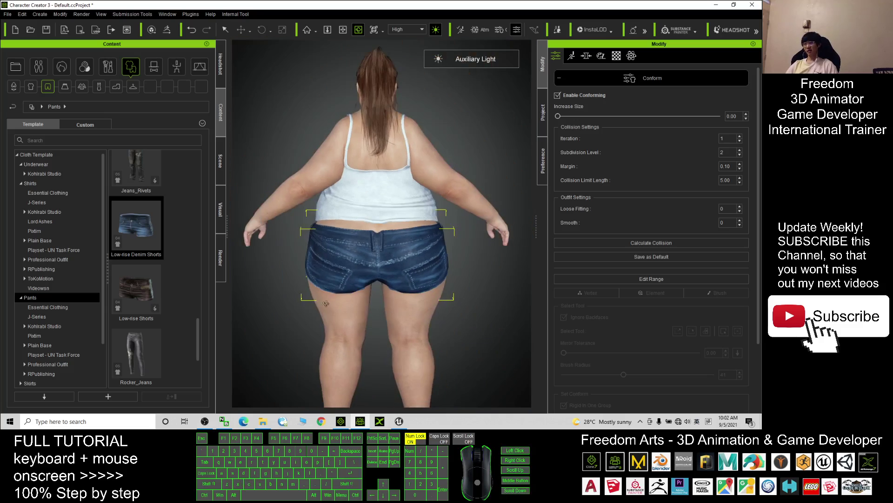
pyautogui.moveTo(307, 305); pyautogui.dragTo(441, 306)
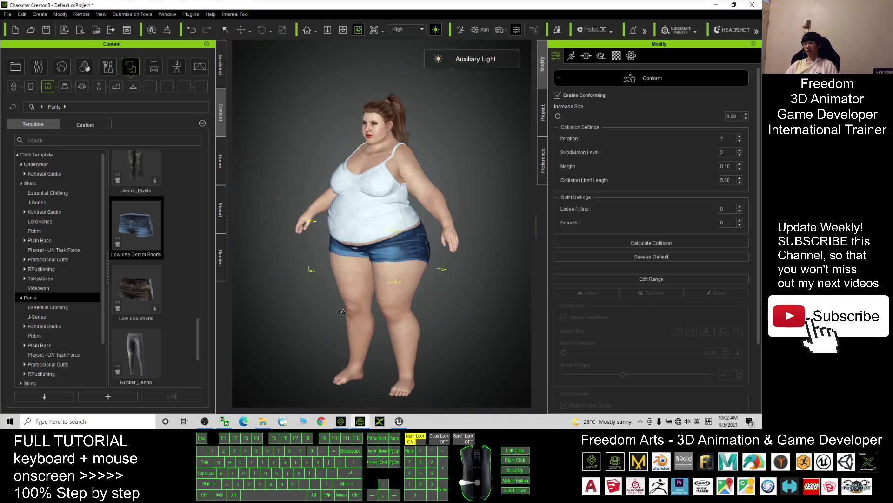
pyautogui.press('c')
pyautogui.scroll(-3, 441, 306)
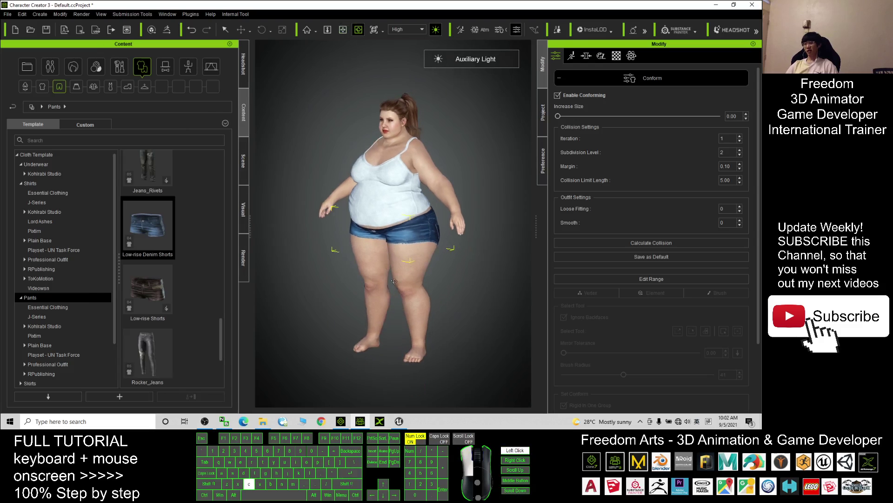
# - Check the open Unreal Engine project, then send the dressed avatar from Character Creator to iClone
pyautogui.click(399, 421)
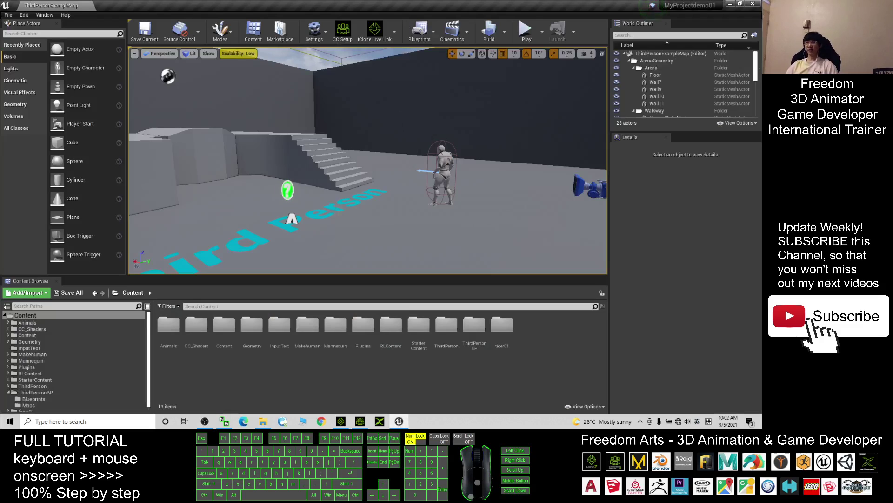
pyautogui.click(730, 3)
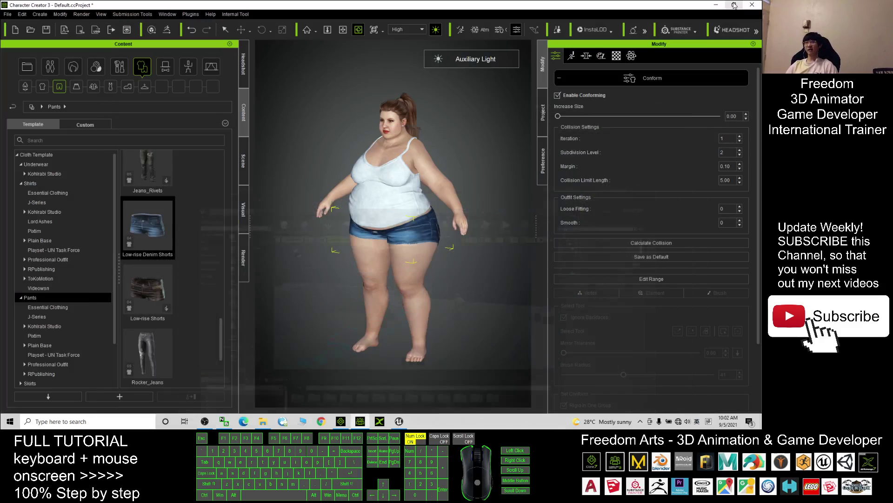
pyautogui.scroll(2, 378, 164)
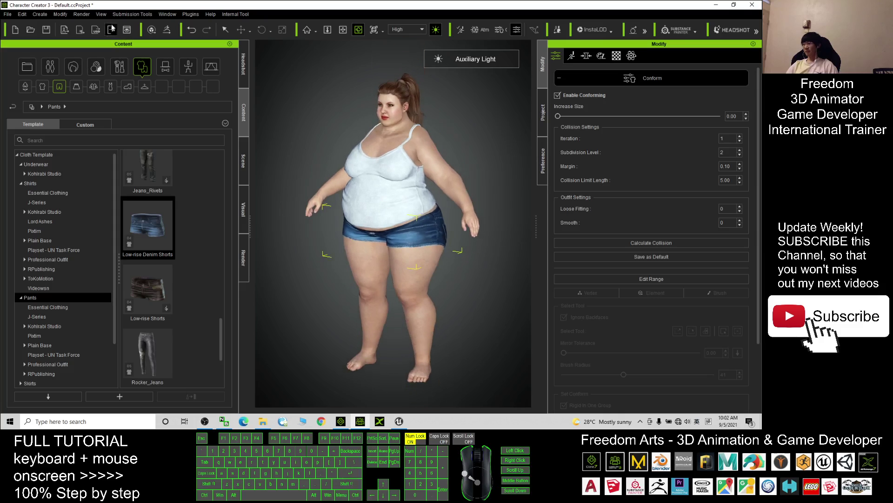
pyautogui.click(80, 32)
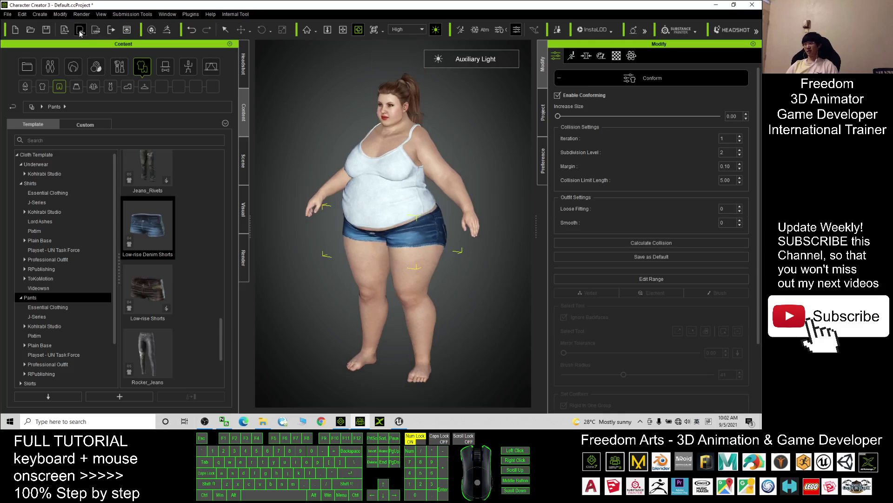
pyautogui.click(343, 422)
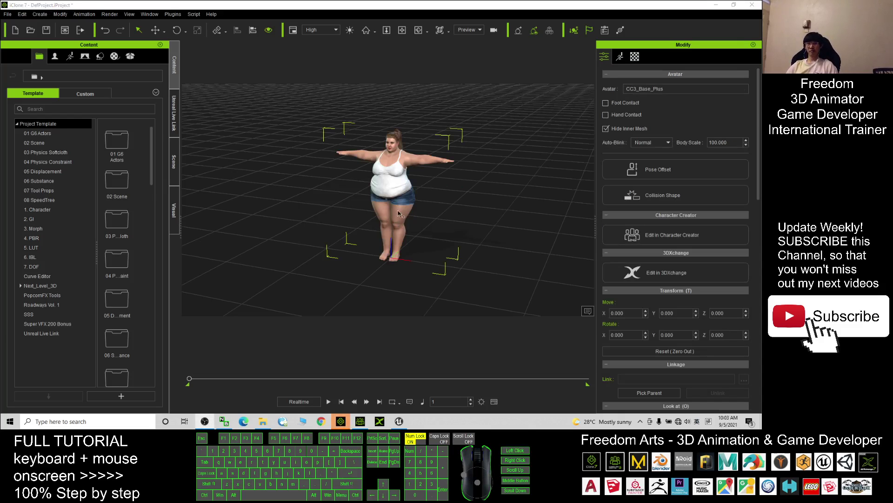
# - Examine the transferred avatar in iClone, close up and as a full figure
pyautogui.scroll(7, 398, 214)
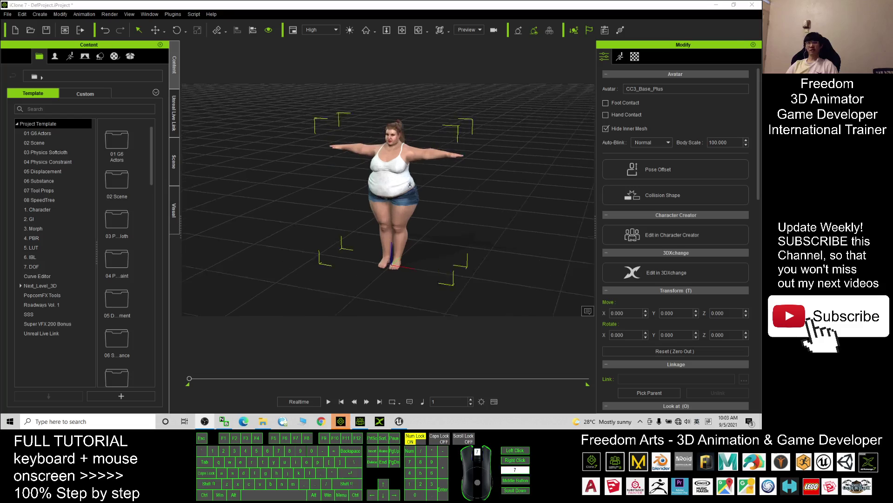
pyautogui.scroll(8, 410, 185)
pyautogui.press('x')
pyautogui.moveTo(370, 162)
pyautogui.mouseDown()
pyautogui.moveTo(349, 240)
pyautogui.moveTo(325, 218)
pyautogui.moveTo(329, 279)
pyautogui.mouseUp()
pyautogui.press('x')
pyautogui.press('c')
pyautogui.moveTo(342, 273); pyautogui.dragTo(312, 230)
pyautogui.press('x')
pyautogui.press('c')
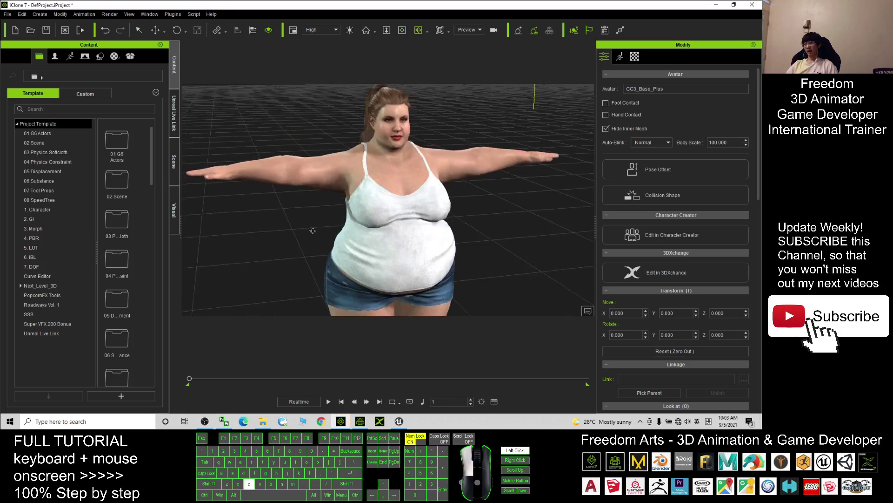
pyautogui.scroll(-8, 313, 231)
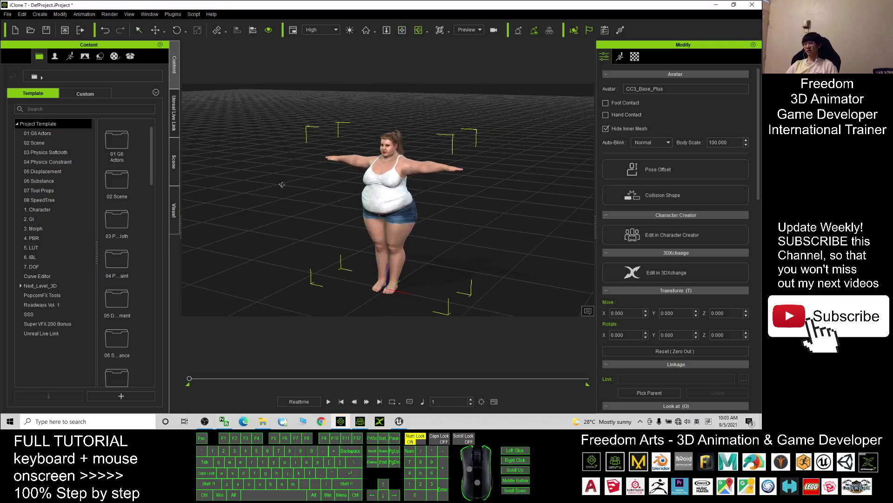
# - Look at the Unreal Live Link transfer list in iClone and at the iClone Live Link tool in Unreal Engine
pyautogui.click(174, 116)
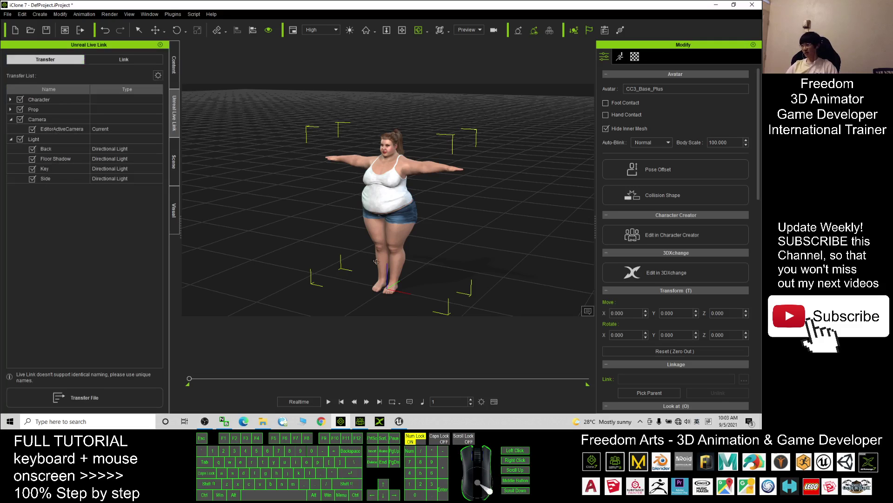
pyautogui.click(398, 421)
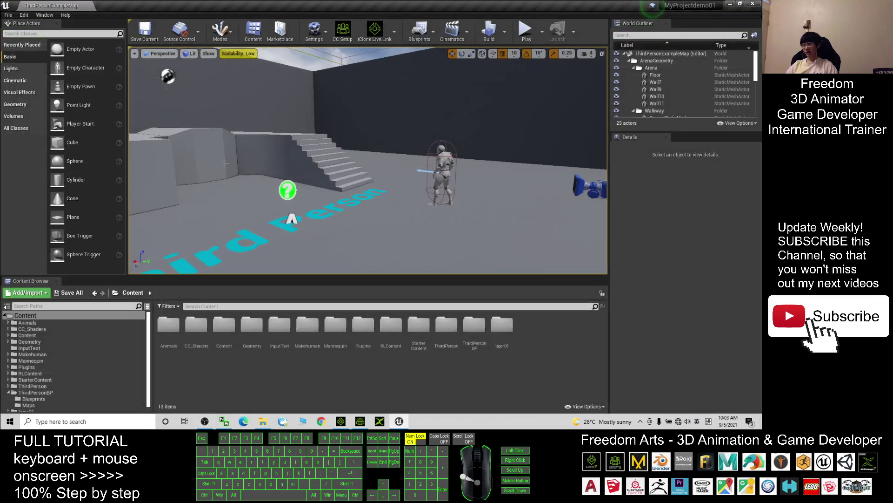
pyautogui.click(372, 37)
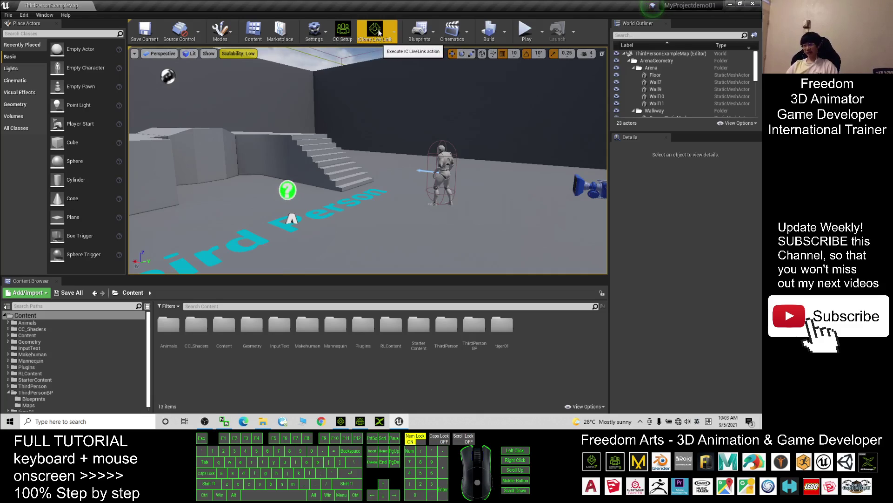
pyautogui.click(730, 3)
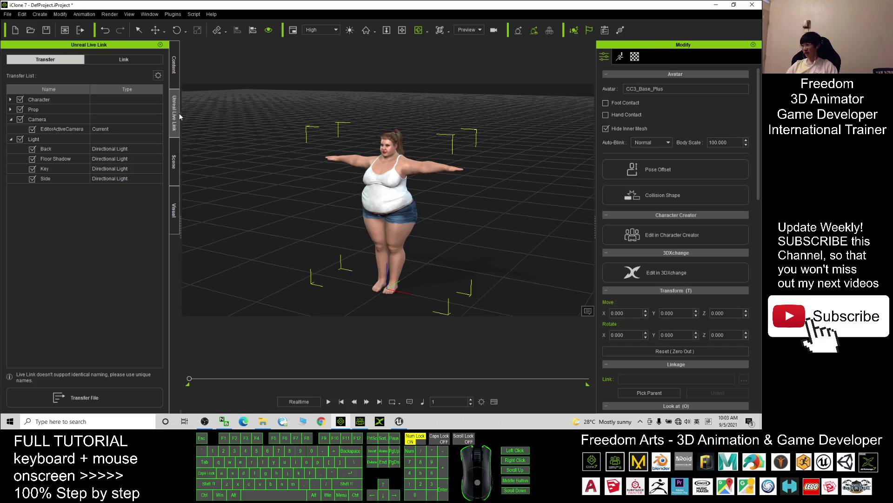
# - Rename the CC3_Base_Plus avatar in the iClone scene as fatgirl01
pyautogui.click(174, 161)
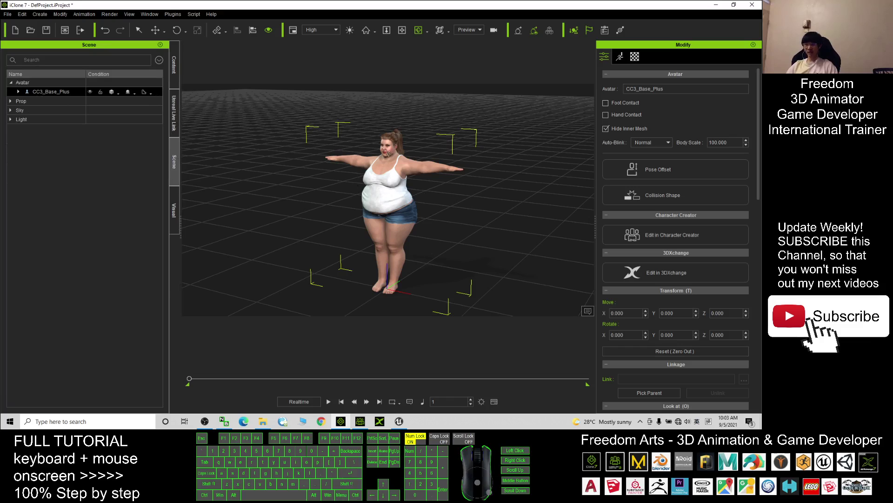
pyautogui.doubleClick(46, 91)
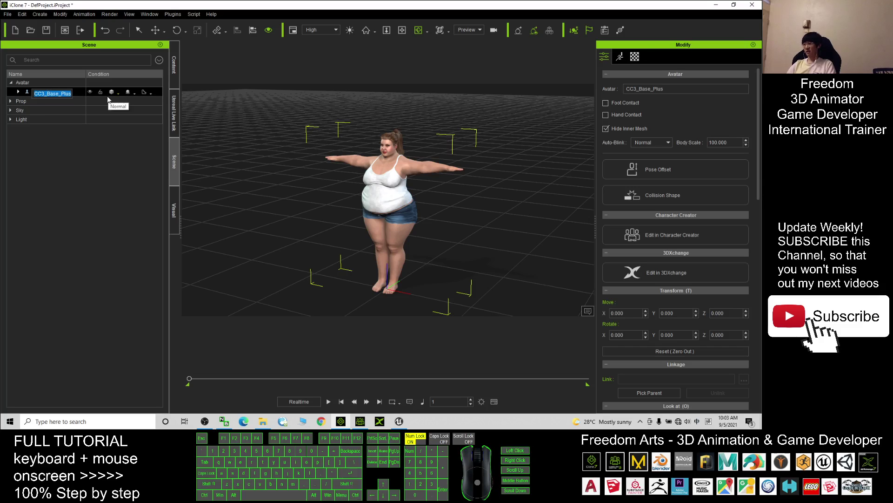
pyautogui.write('fat')
pyautogui.press('BackSpace')
pyautogui.press('BackSpace')
pyautogui.press('BackSpace')
pyautogui.hotkey('alt', 'shift')
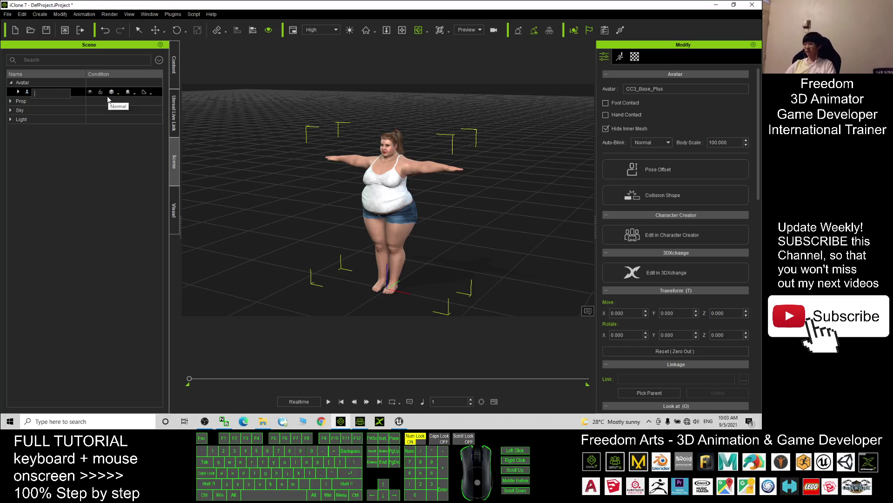
pyautogui.write('fatgirl01')
pyautogui.press('Return')
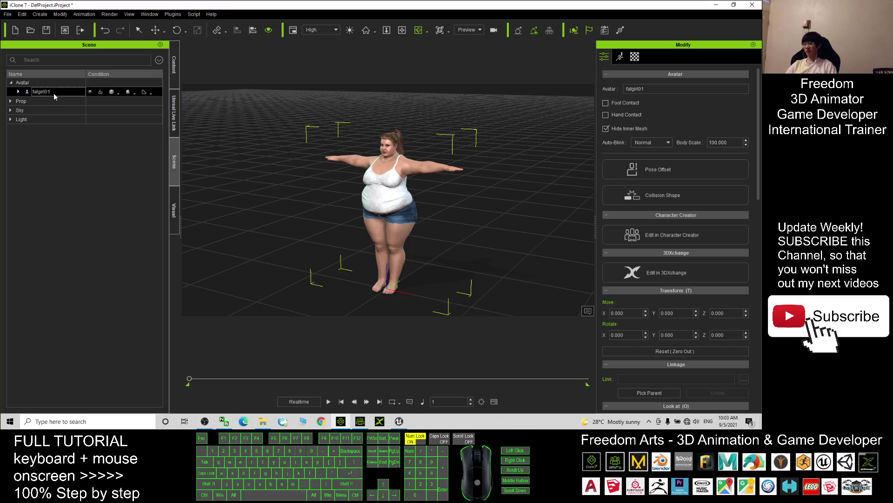
# - Limit the Unreal Live Link transfer list to the fatgirl01 character, excluding props, cameras and lights
pyautogui.click(178, 109)
pyautogui.click(10, 99)
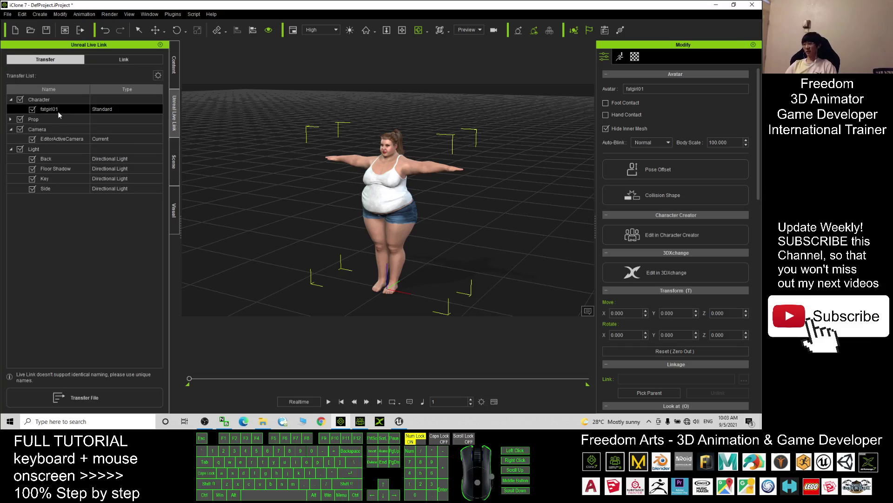
pyautogui.click(19, 100)
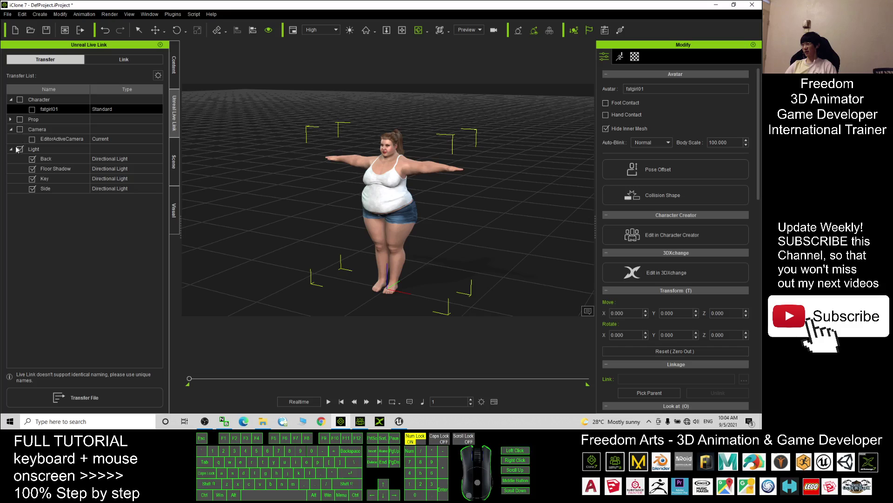
pyautogui.click(32, 110)
# - Turn off Place Assets in Scene in the Live Link transfer file settings
pyautogui.click(159, 76)
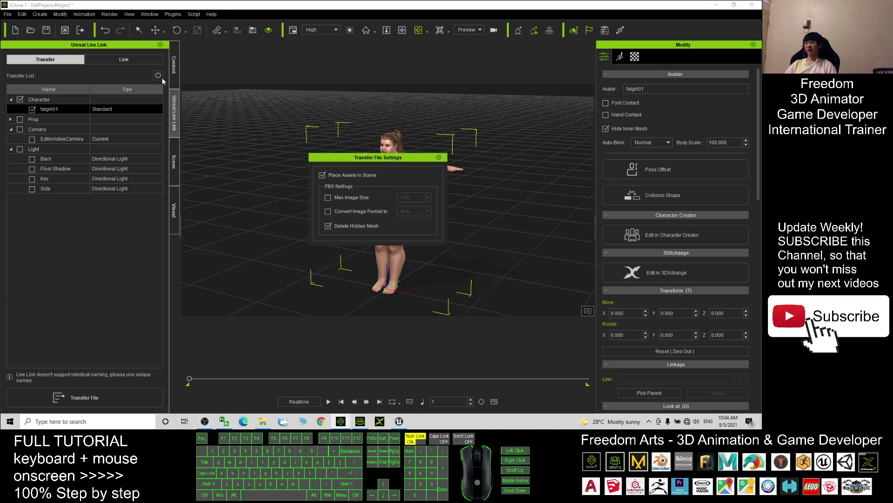
pyautogui.click(323, 175)
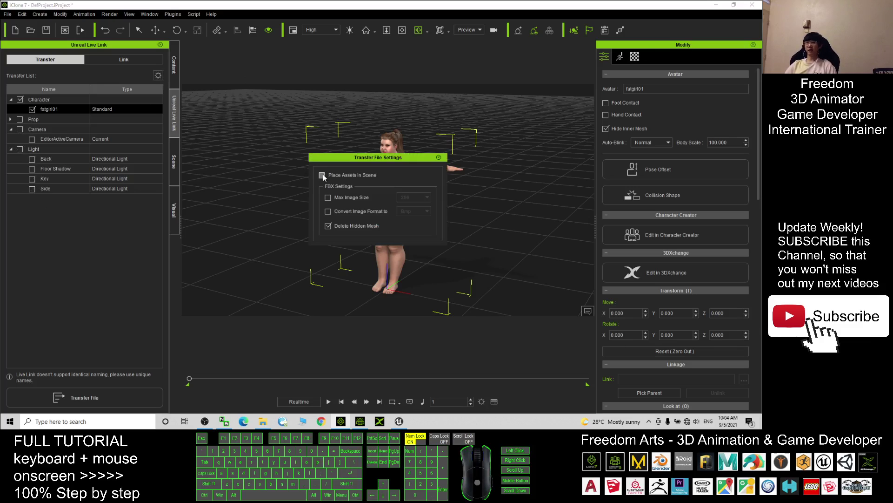
pyautogui.click(439, 157)
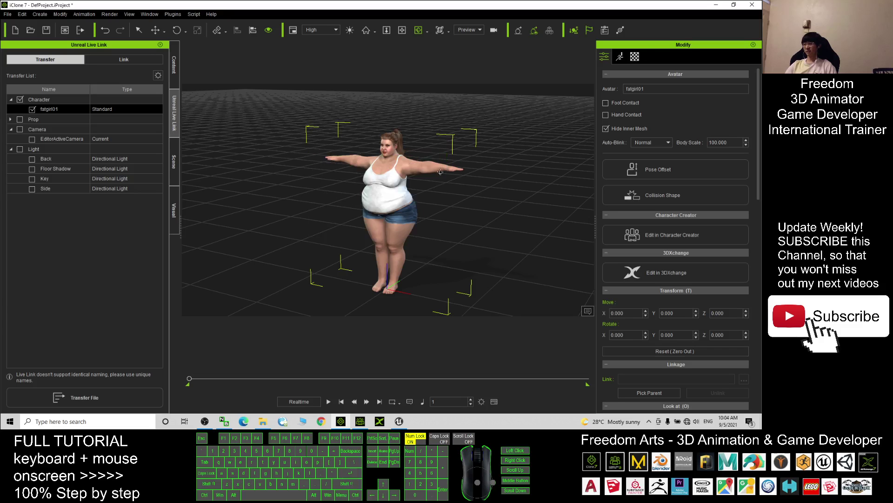
# - Transfer the fatgirl01 character file through Live Link and switch to Unreal Engine for the imported assets
pyautogui.click(399, 422)
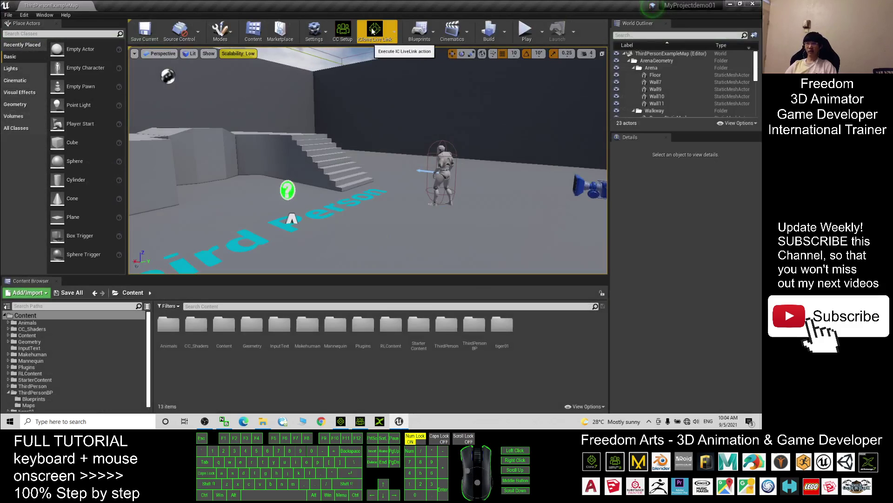
pyautogui.click(731, 4)
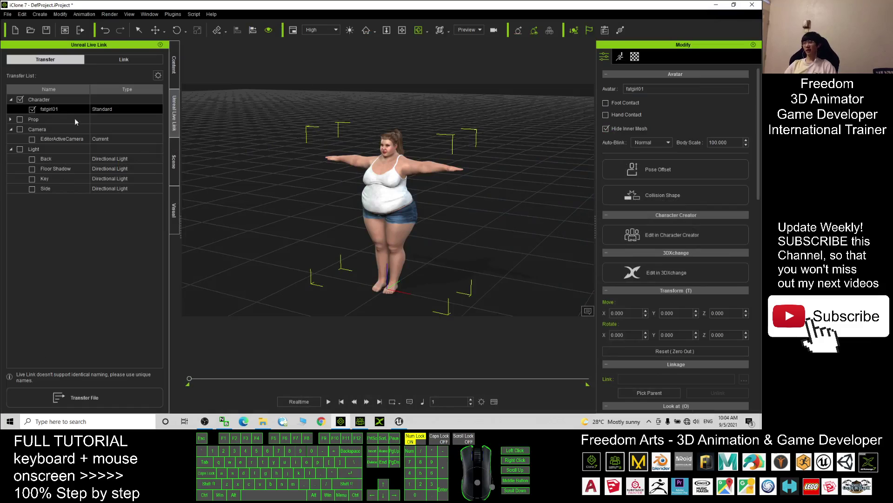
pyautogui.click(77, 397)
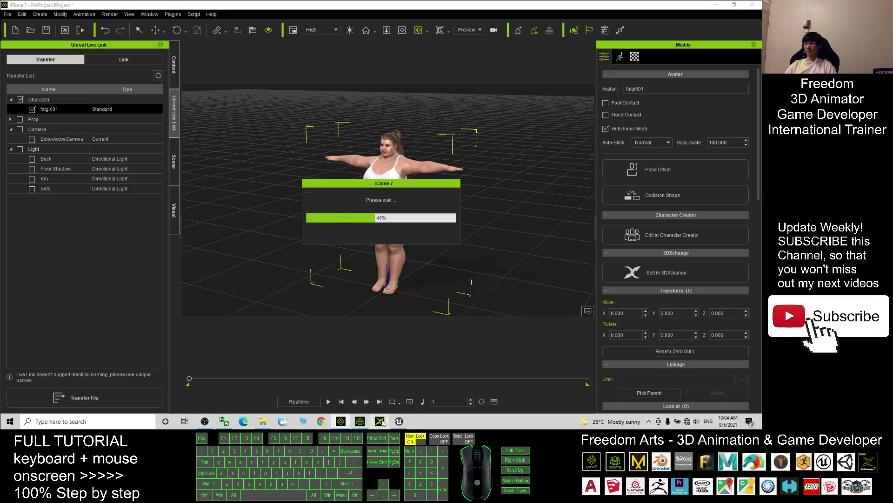
pyautogui.click(400, 422)
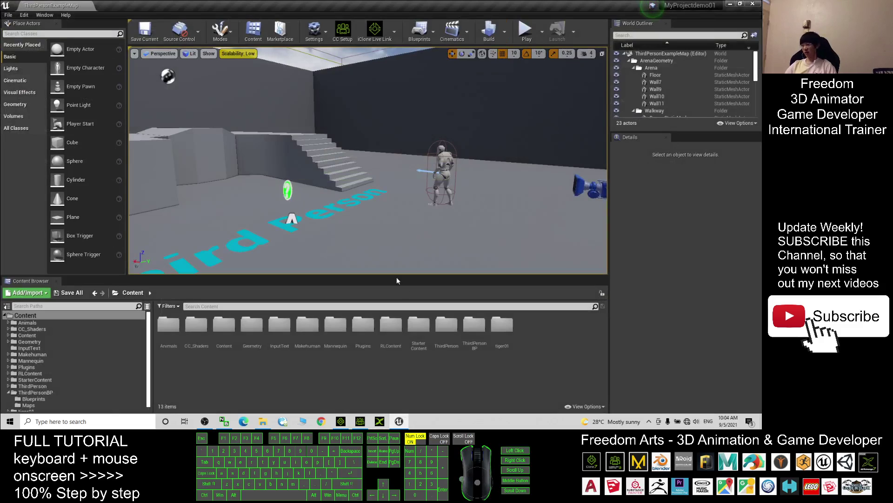
pyautogui.click(361, 421)
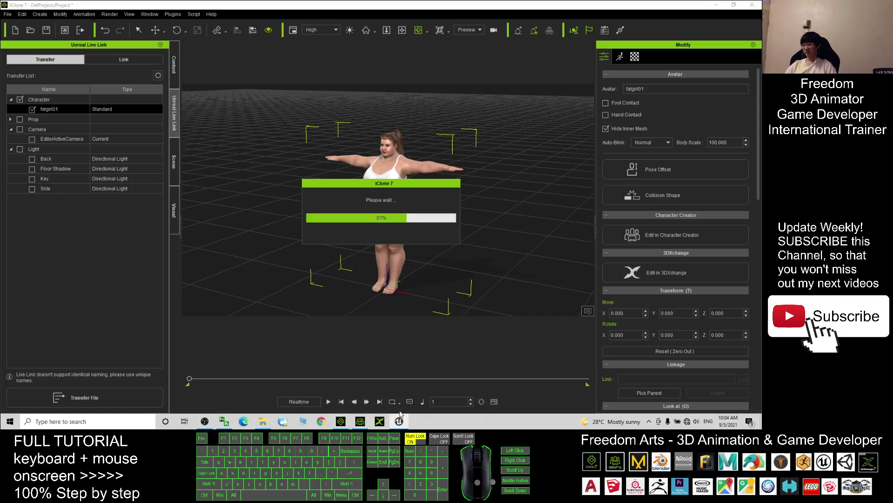
pyautogui.click(399, 422)
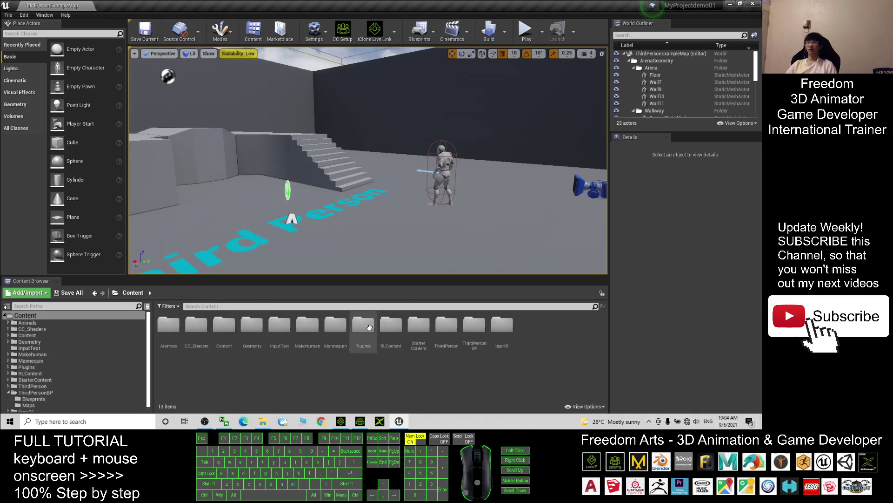
pyautogui.click(341, 421)
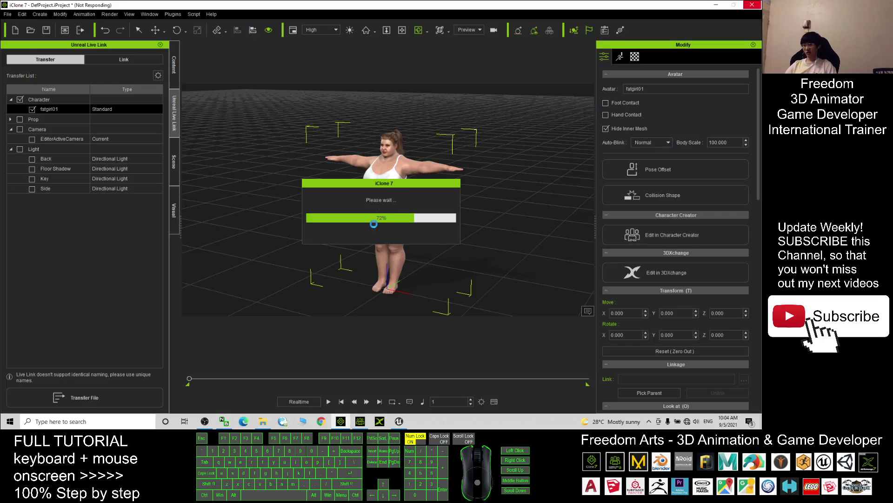
pyautogui.click(400, 421)
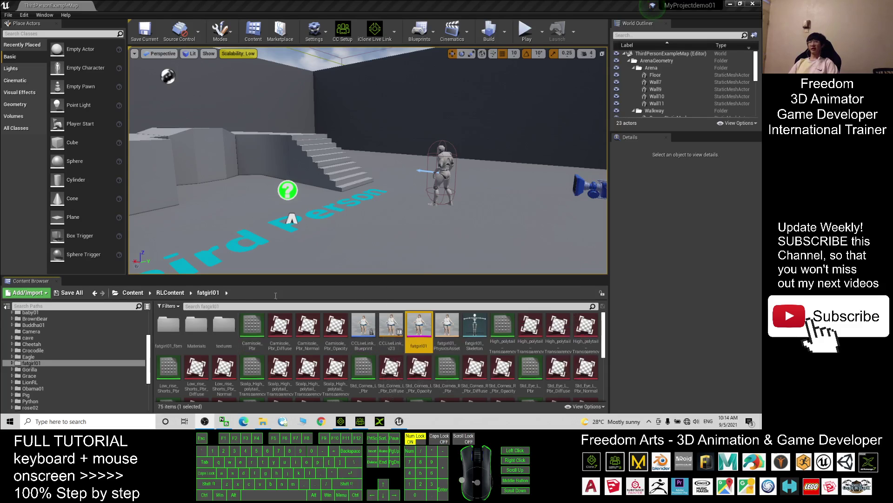
# - Browse from the Content root through RLContent to the imported fatgirl01 folder
pyautogui.click(137, 292)
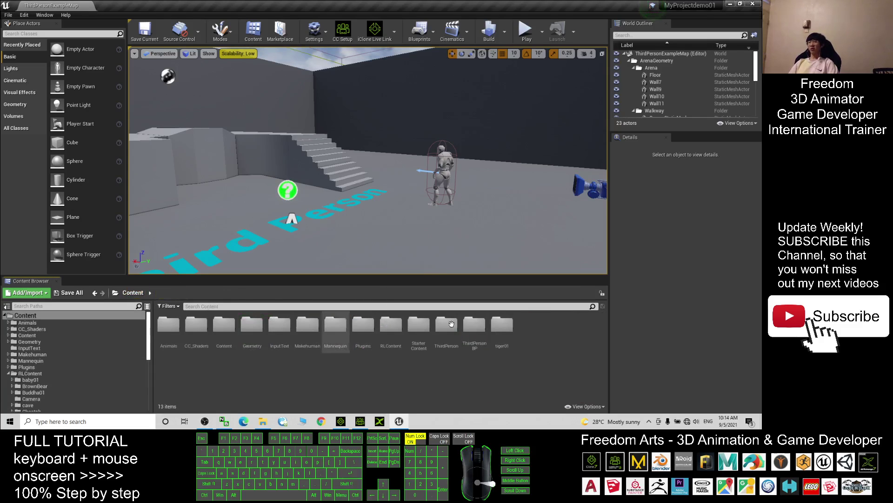
pyautogui.doubleClick(391, 325)
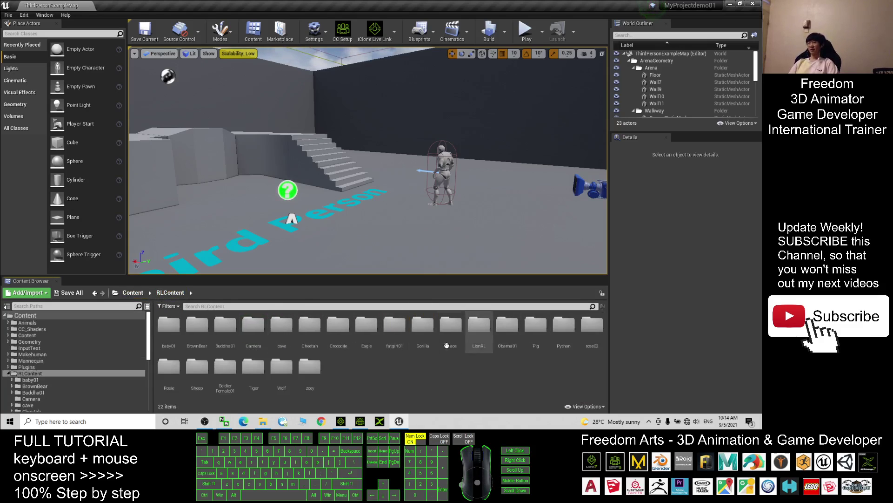
pyautogui.doubleClick(394, 326)
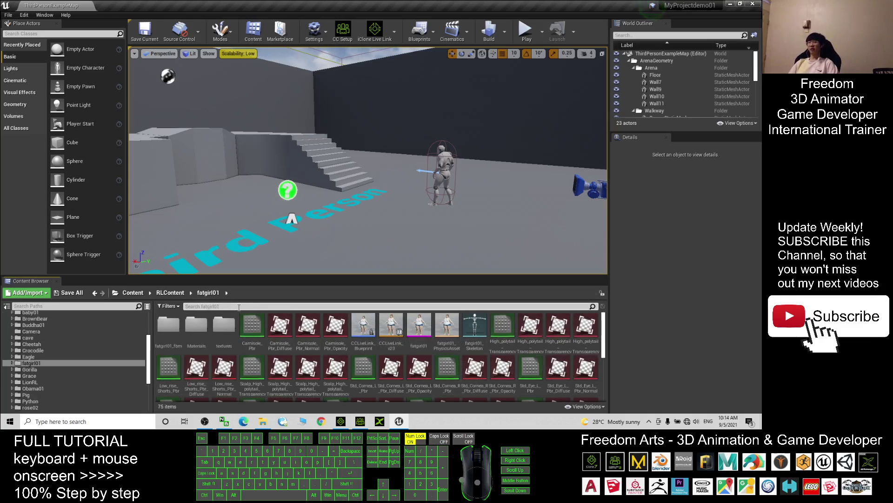
# - Assign the Humanoid rig to UE4_Mannequin_Skeleton from Mannequin/Character/Mesh and close its editor
pyautogui.click(132, 292)
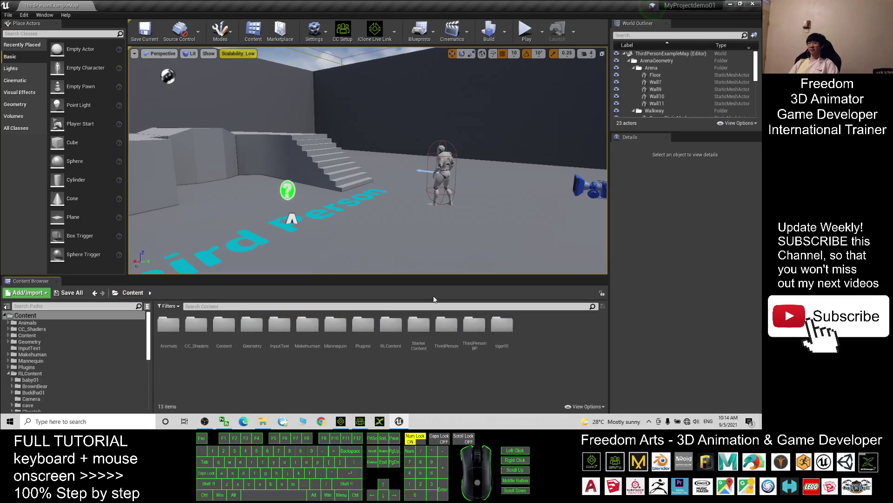
pyautogui.doubleClick(336, 328)
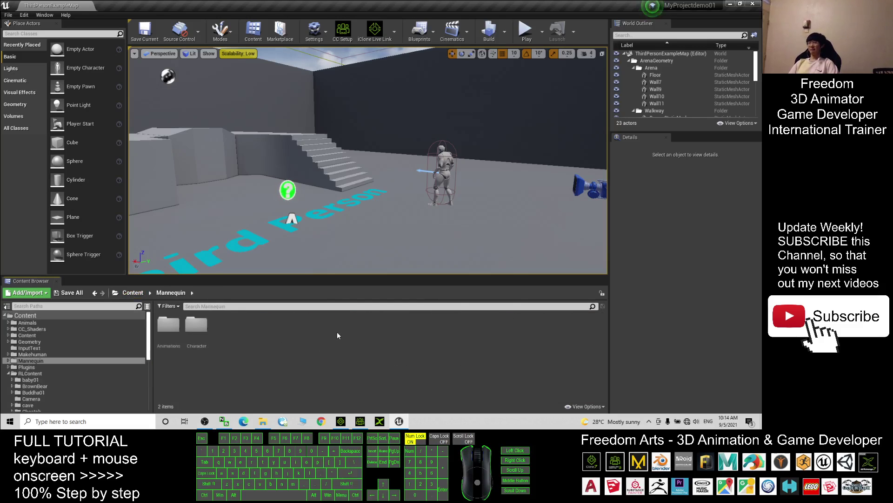
pyautogui.doubleClick(193, 326)
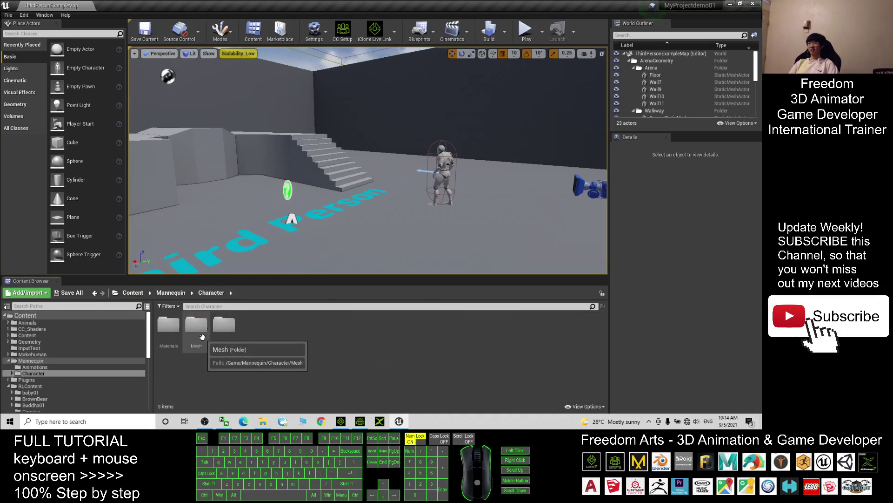
pyautogui.doubleClick(196, 328)
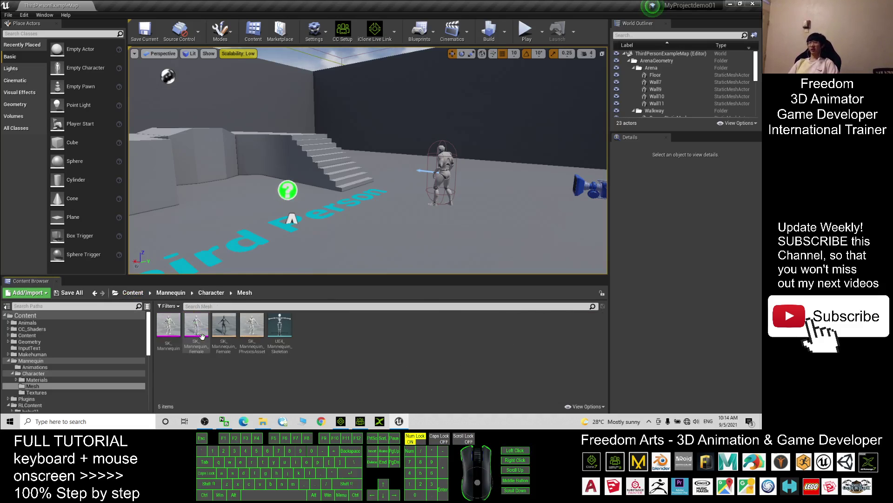
pyautogui.doubleClick(279, 326)
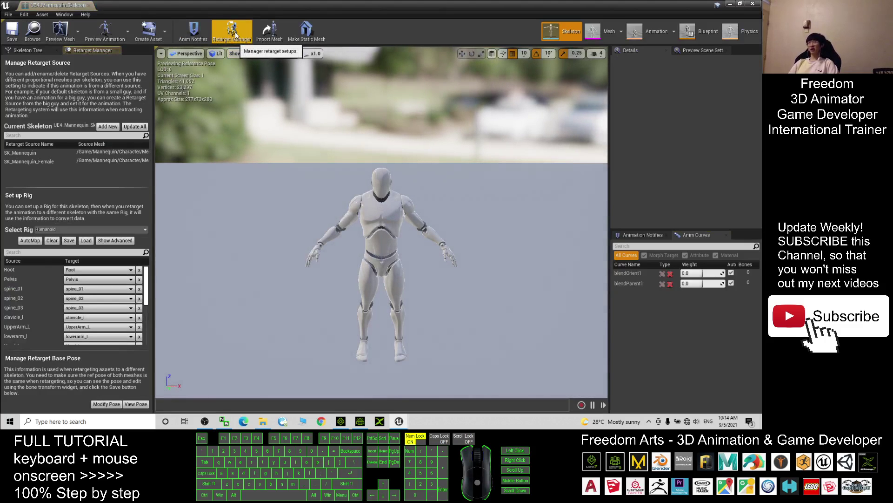
pyautogui.click(38, 230)
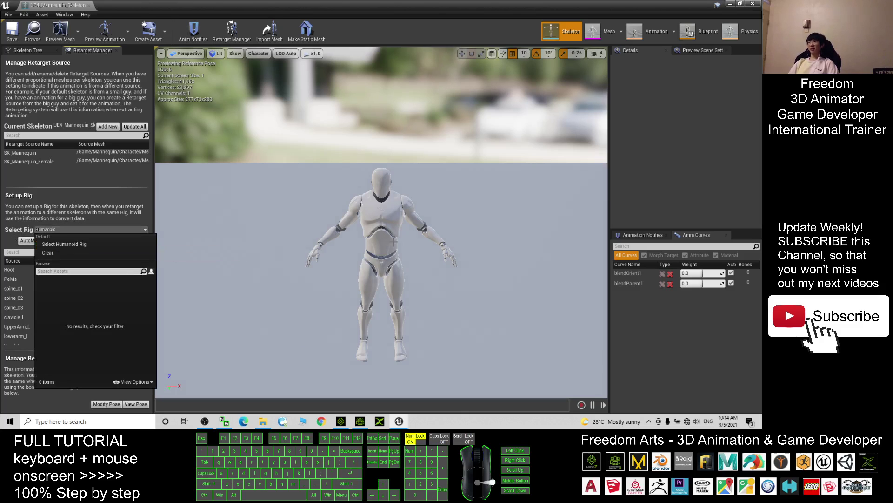
pyautogui.click(81, 246)
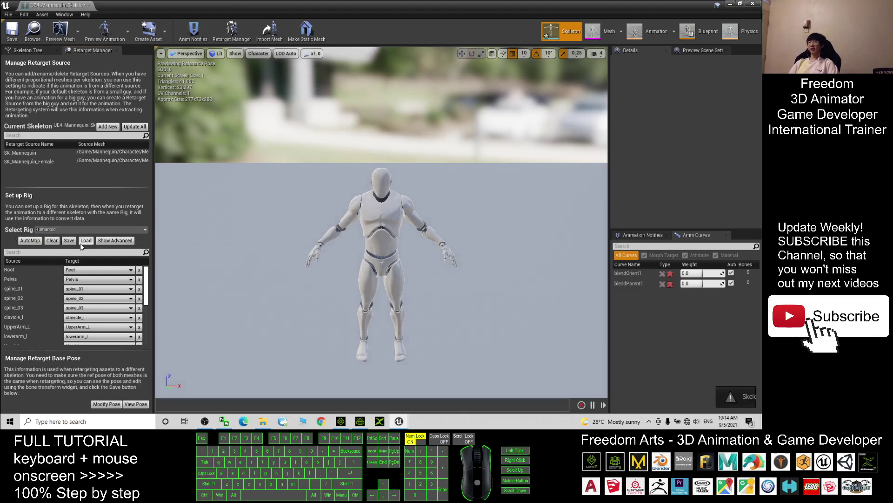
pyautogui.click(751, 4)
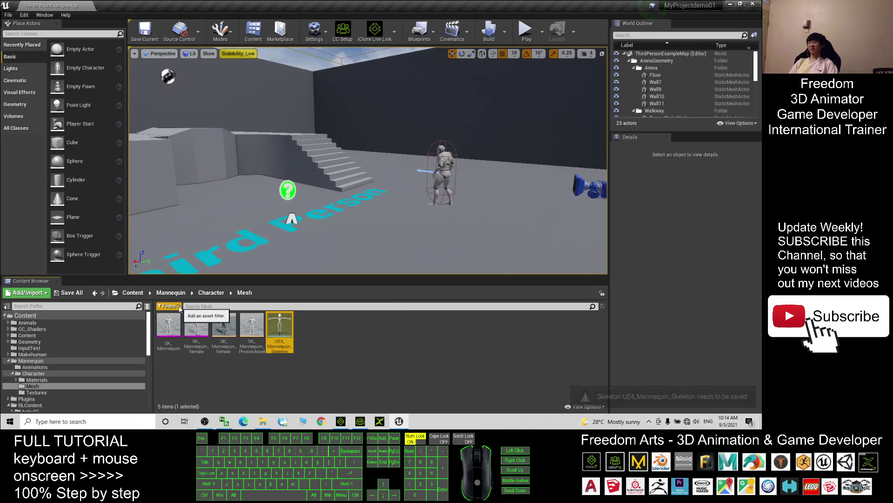
# - Duplicate ThirdPerson_AnimBP from Mannequin/Animations and retarget the copy to fatgirl01_Skeleton
pyautogui.click(139, 294)
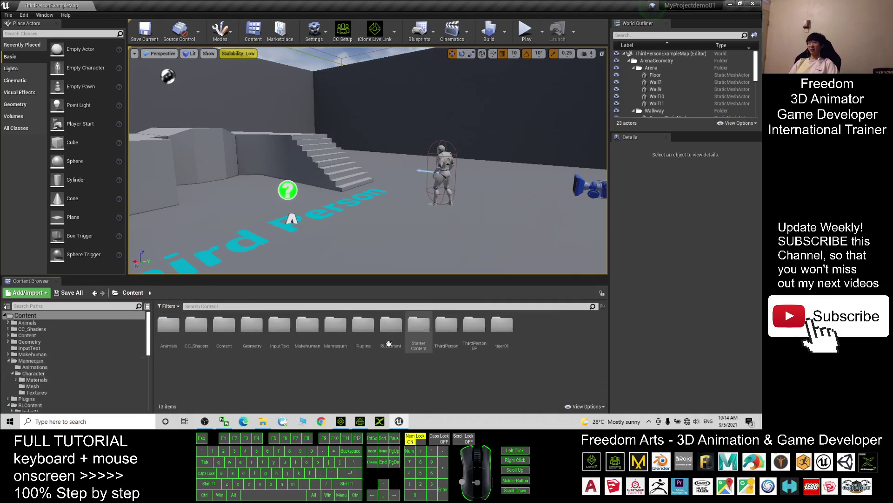
pyautogui.doubleClick(335, 326)
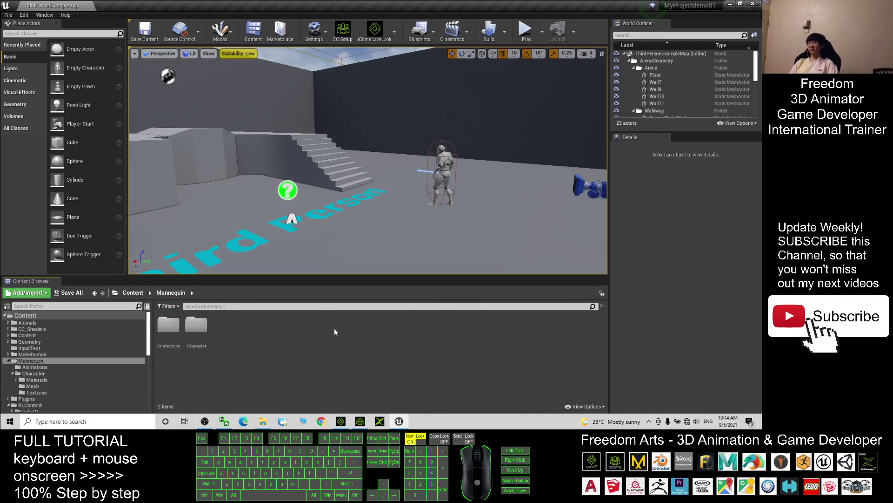
pyautogui.doubleClick(169, 326)
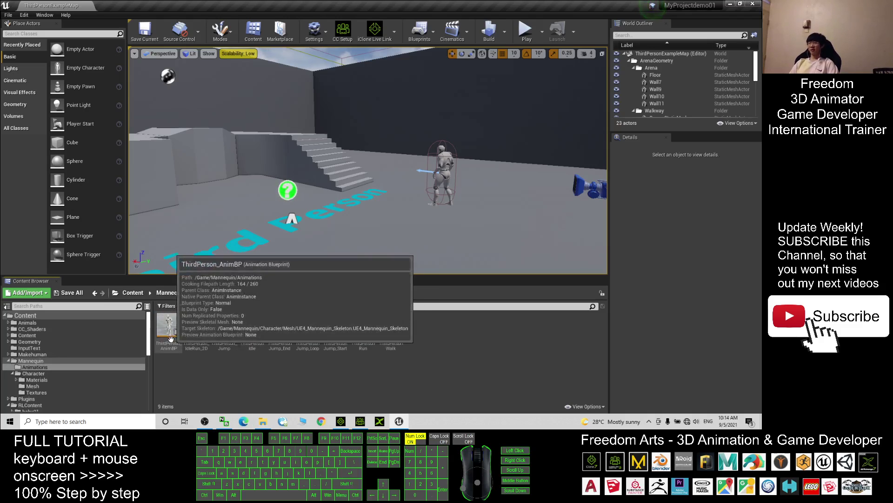
pyautogui.rightClick(163, 315)
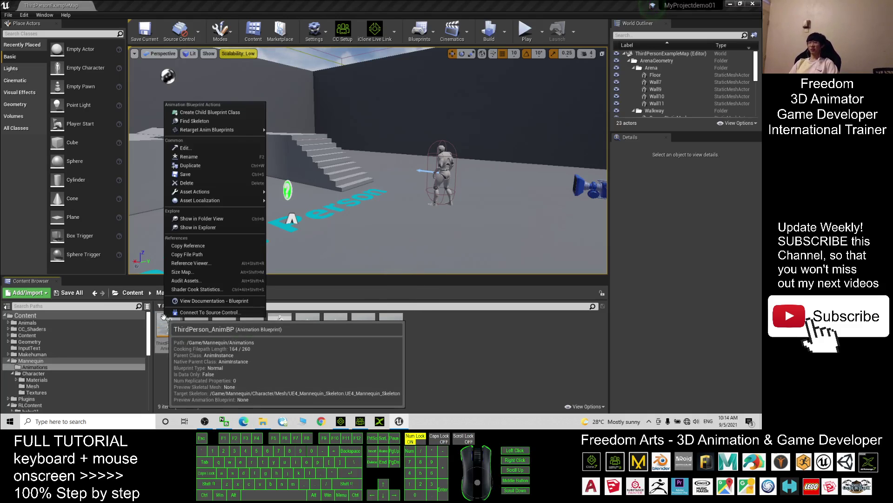
pyautogui.moveTo(207, 130)
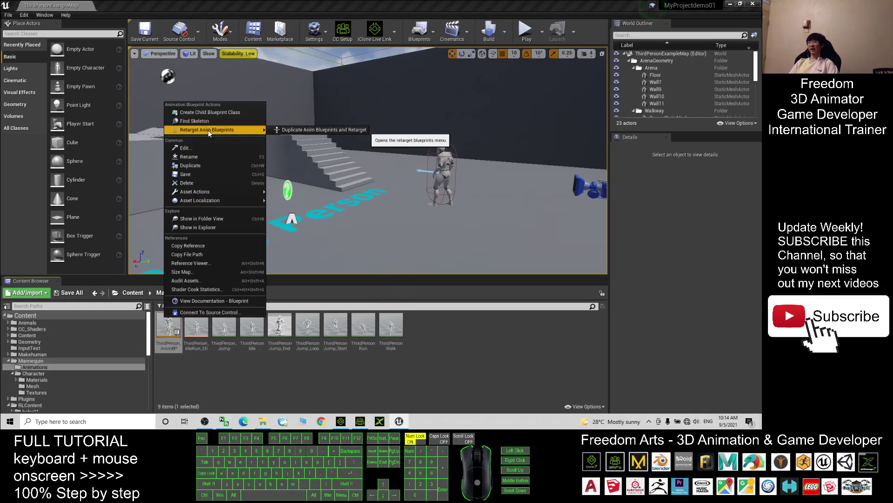
pyautogui.click(353, 131)
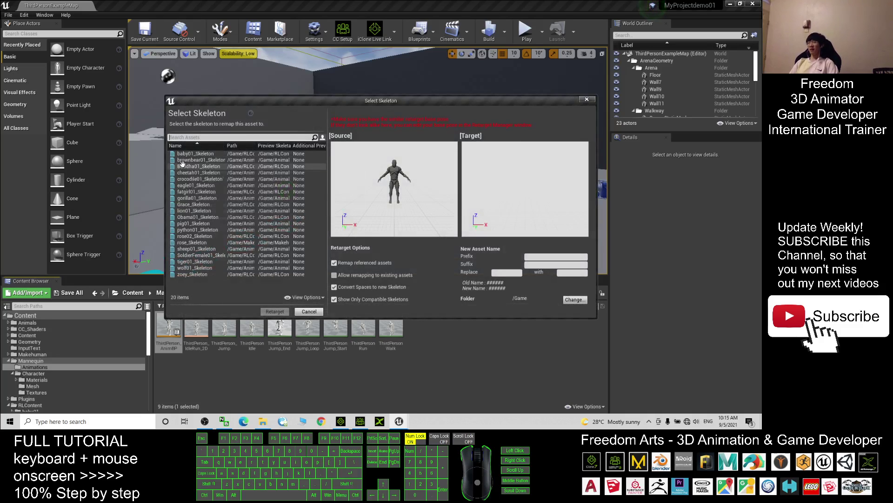
pyautogui.click(191, 192)
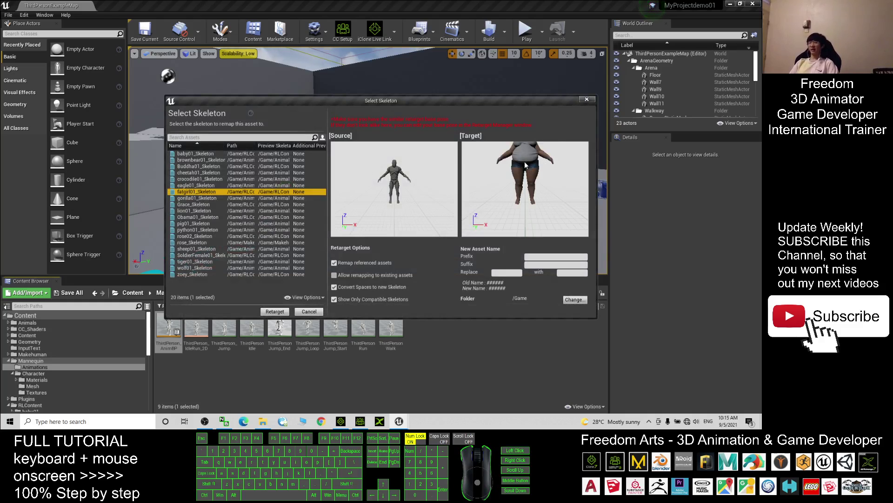
pyautogui.click(275, 312)
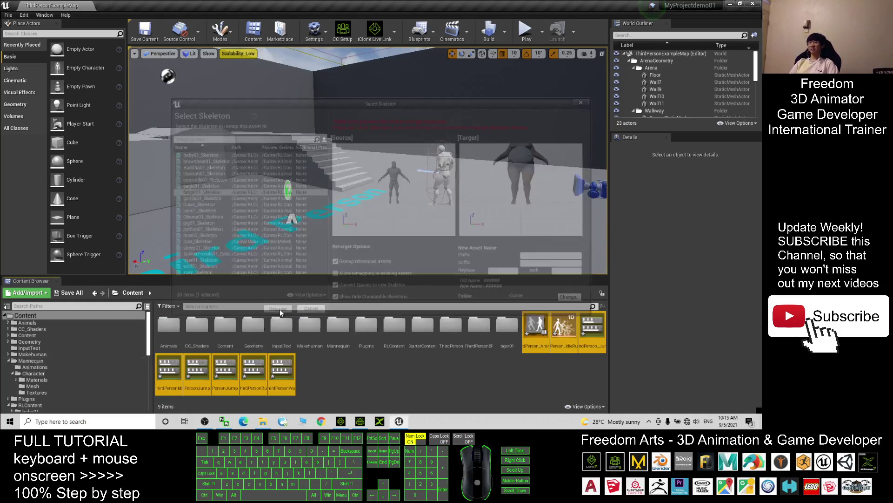
# - Open the name of the retargeted ThirdPerson_AnimBP in the Content folder for editing, ready to extend its end
pyautogui.click(137, 293)
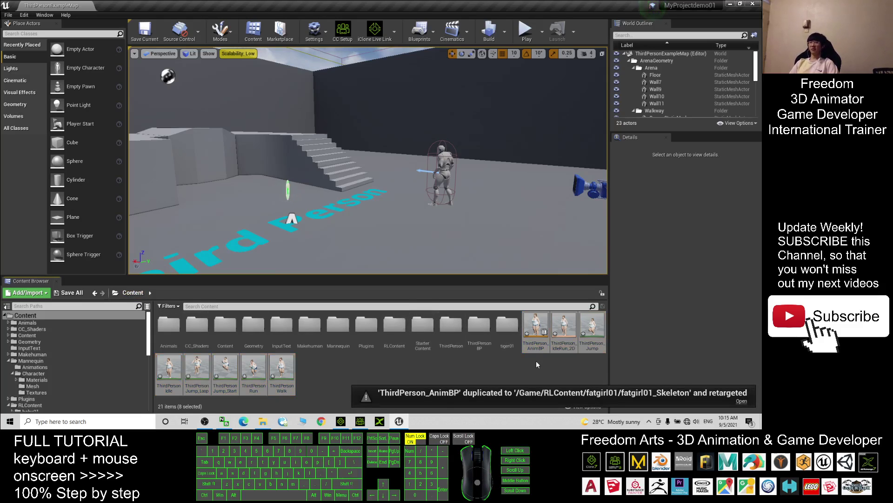
pyautogui.click(536, 339)
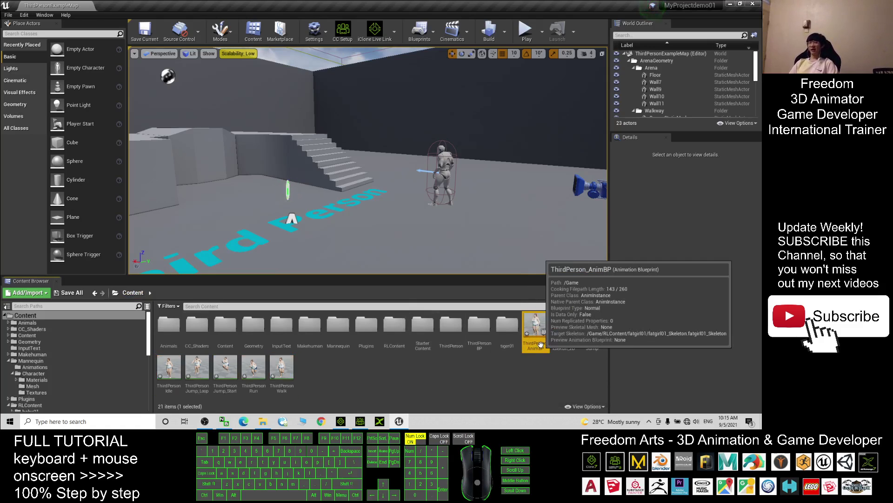
pyautogui.press('F2')
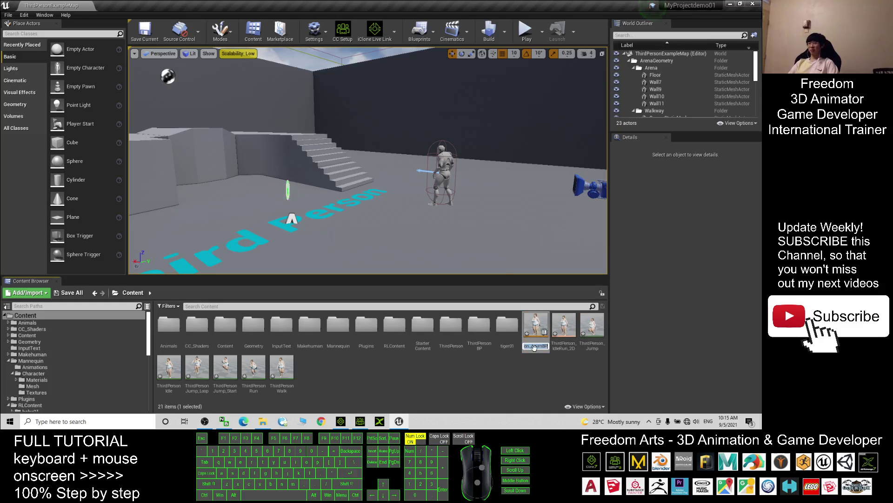
pyautogui.click(547, 345)
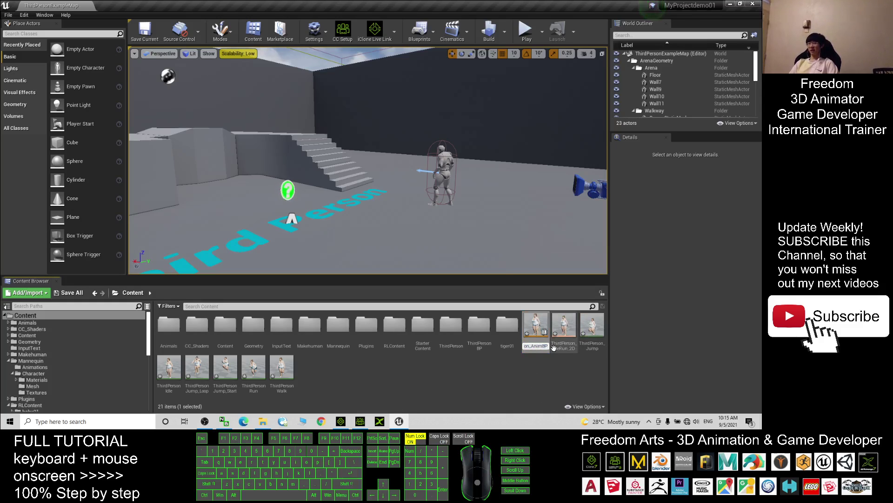